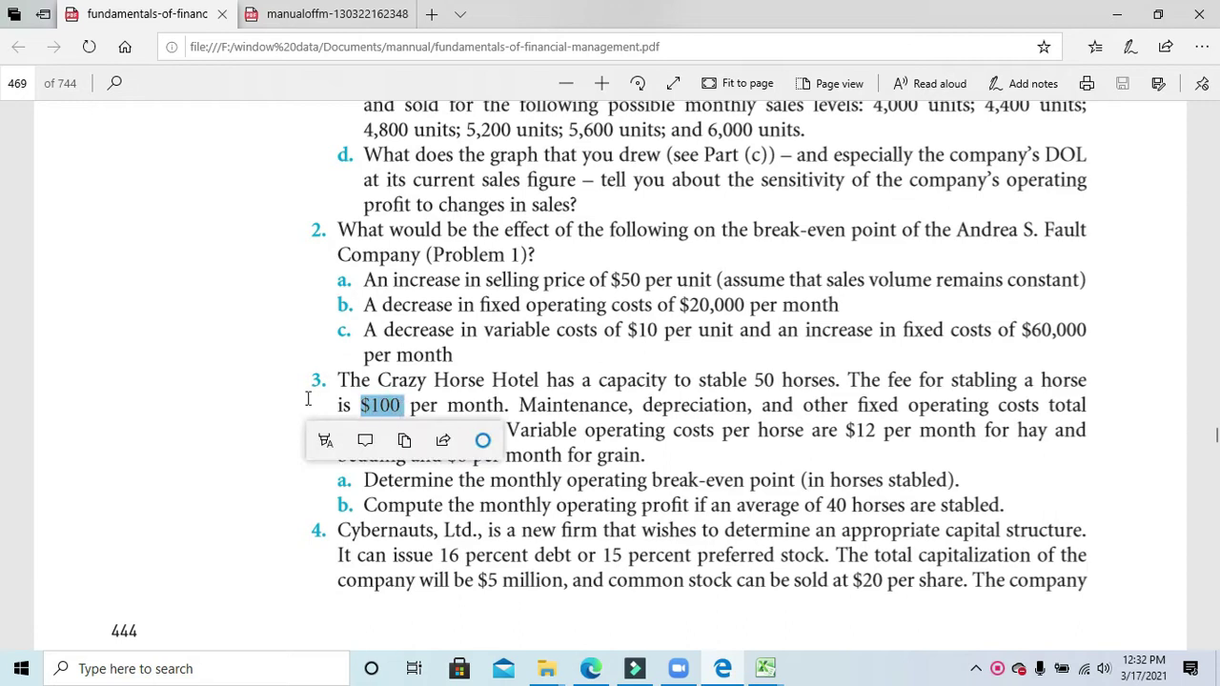
- Examine problem 3's variable operating costs per horse for hay, bedding and grain in the textbook PDF
left_click(306, 400)
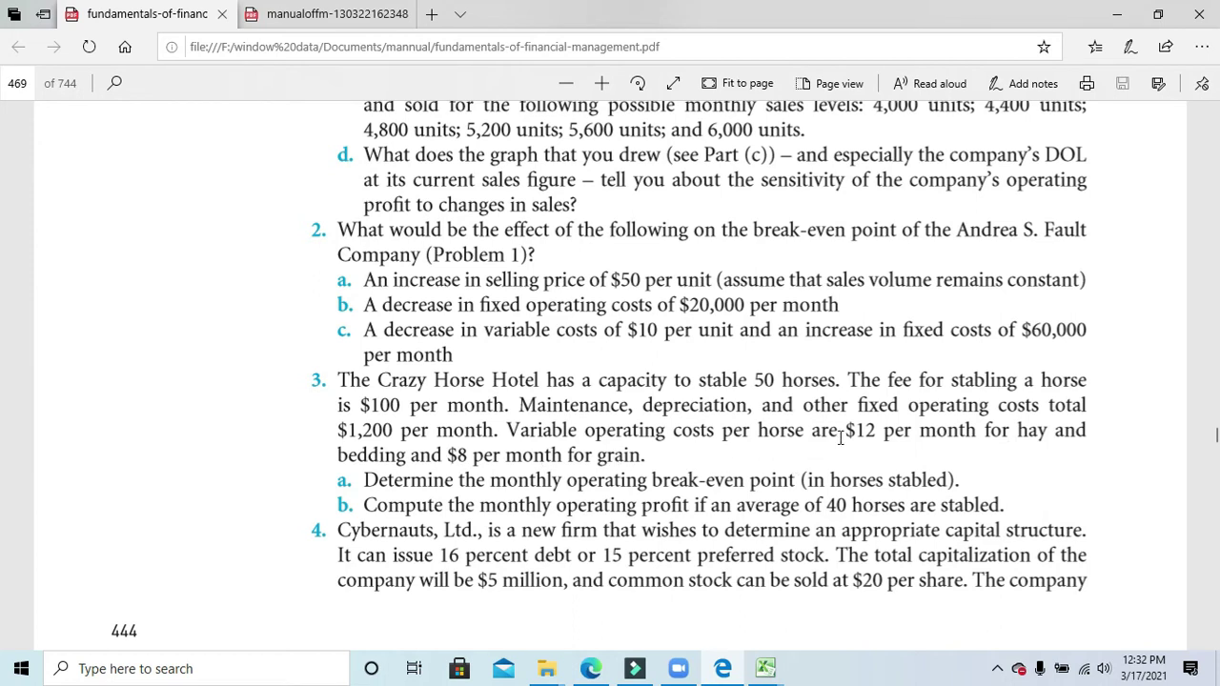
left_click_drag(849, 433, 874, 434)
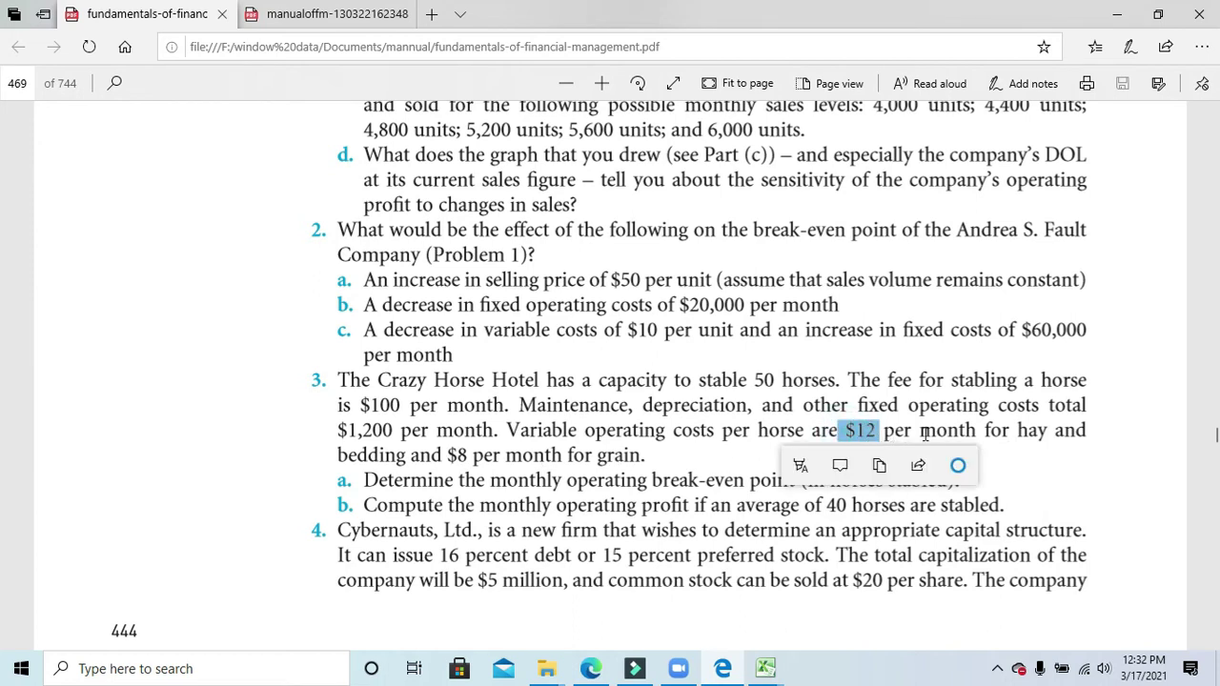
double_click(1020, 431)
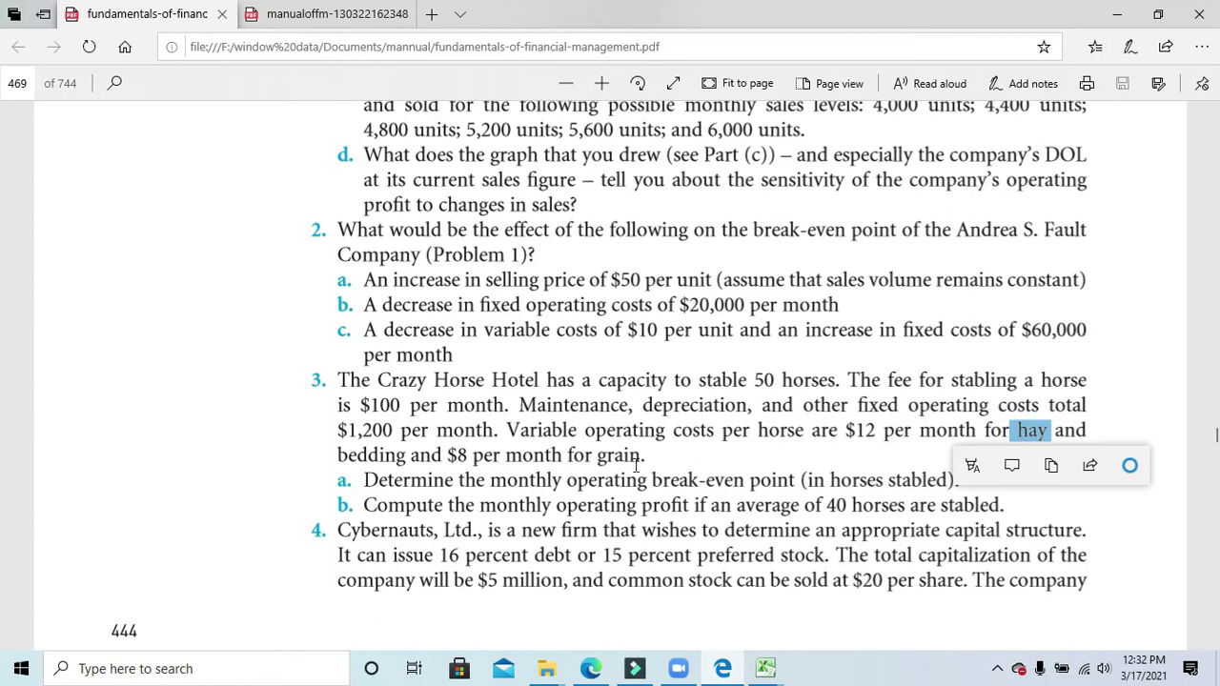
left_click_drag(338, 455, 494, 463)
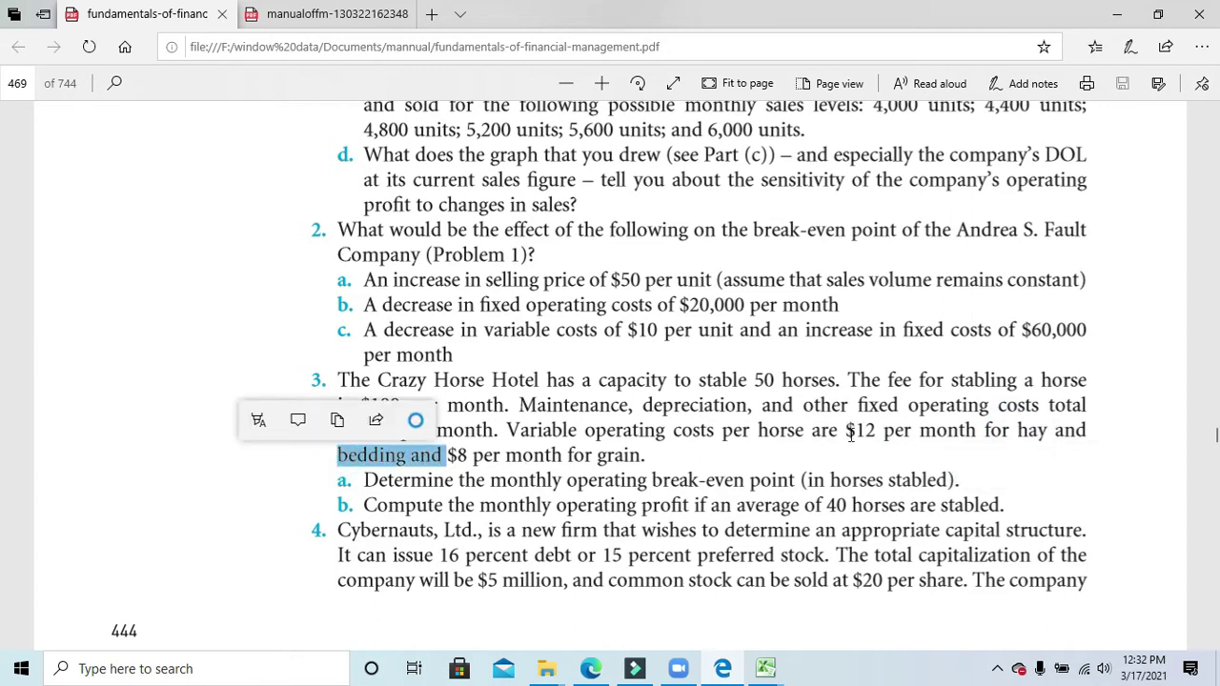
left_click(464, 456)
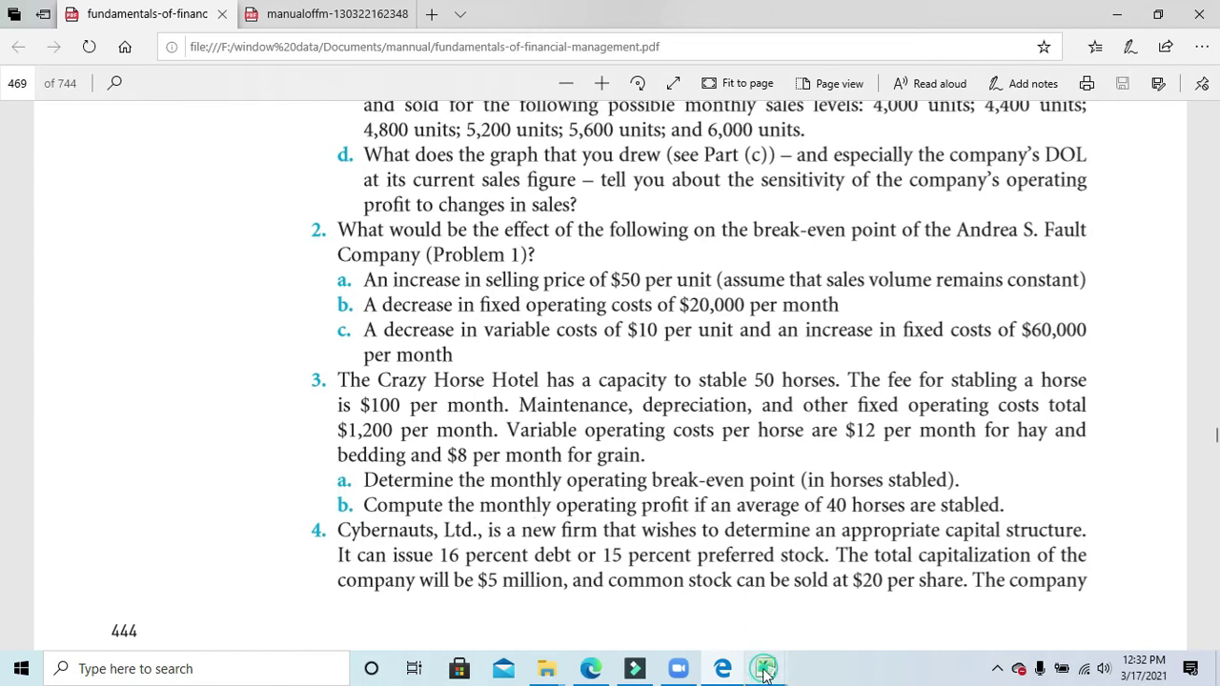
- Switch to the Excel workbook Book1 and enter "fixed cost/price-v.c" in cell A4 under the Operating B.E heading
mouse_move(764, 670)
left_click(822, 584)
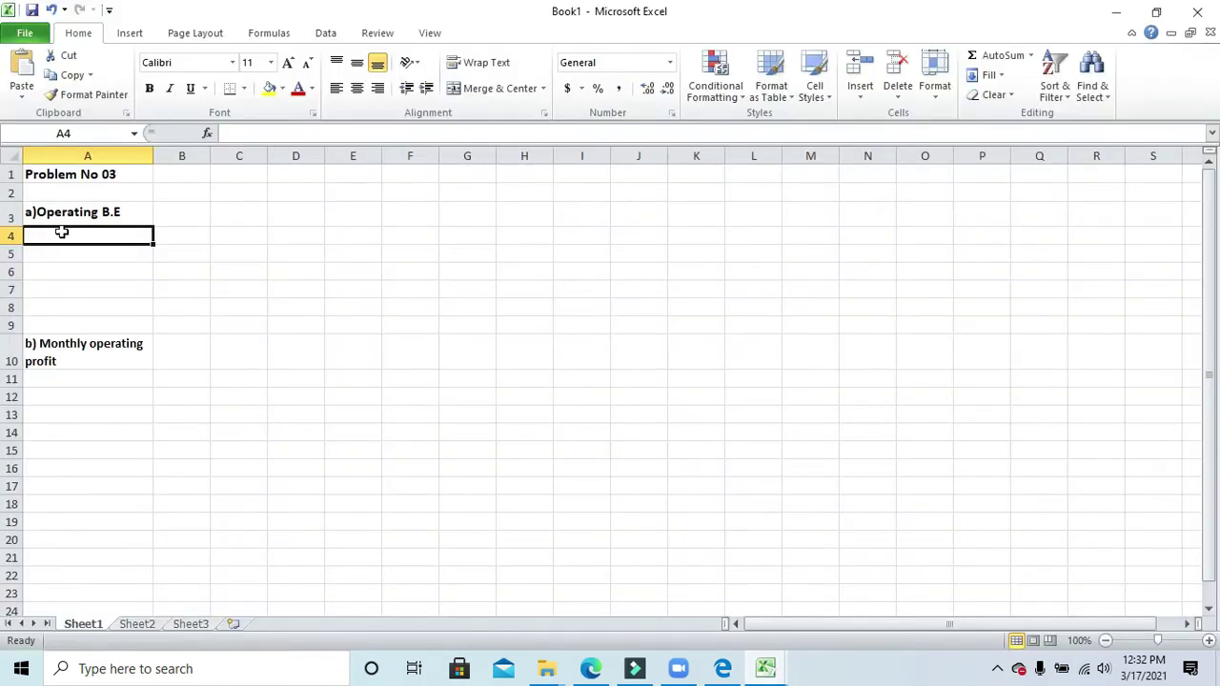
left_click(61, 234)
type("fixed")
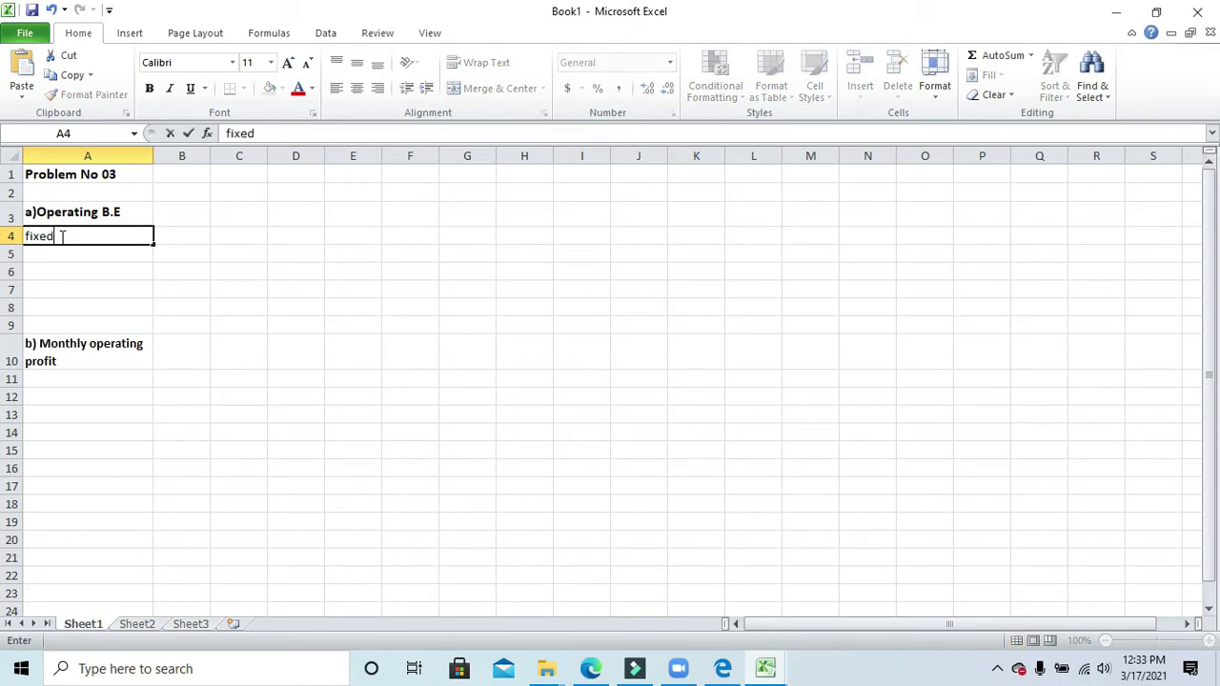
type(" cost/price")
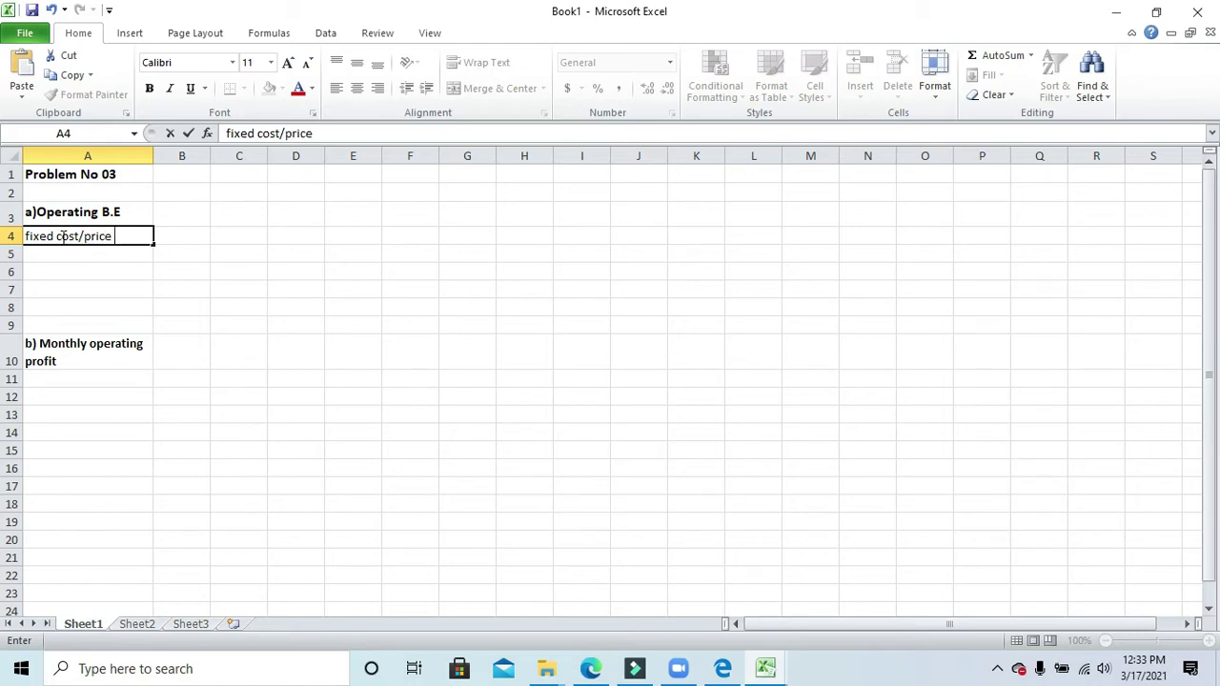
type("-v.c")
key("Return")
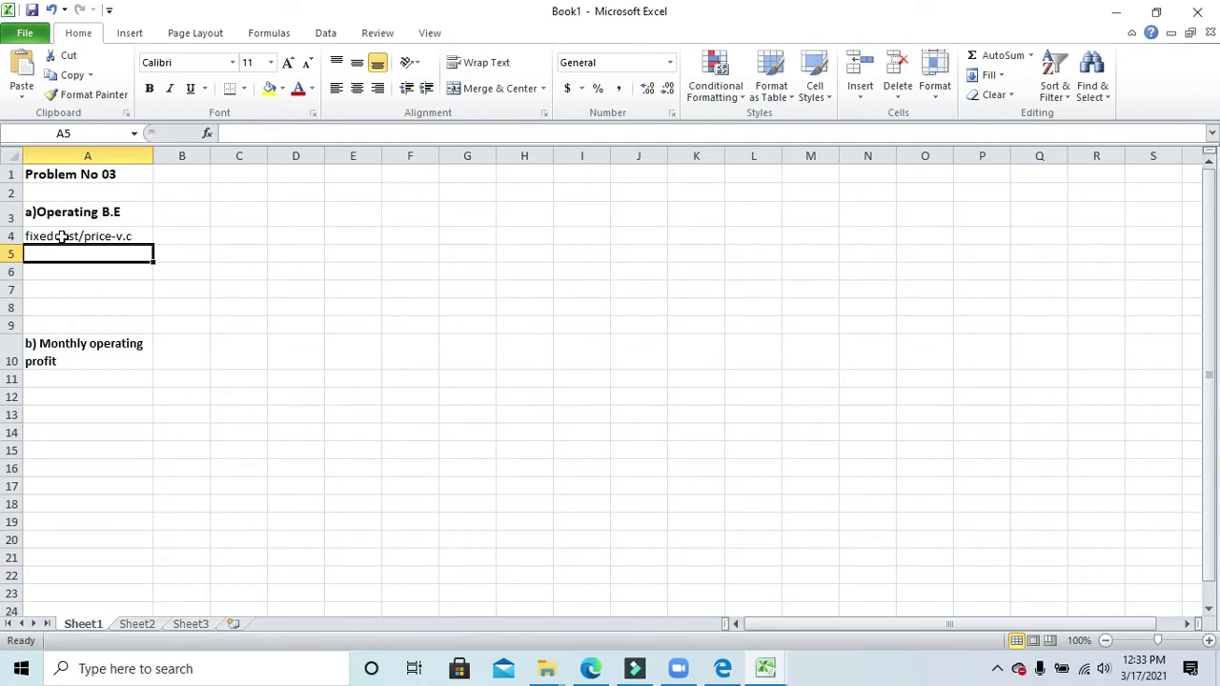
- Check the costs and fee in the textbook problem, and enter "1200/(100-20)=" in cell A5 of the workbook
key("alt+Tab")
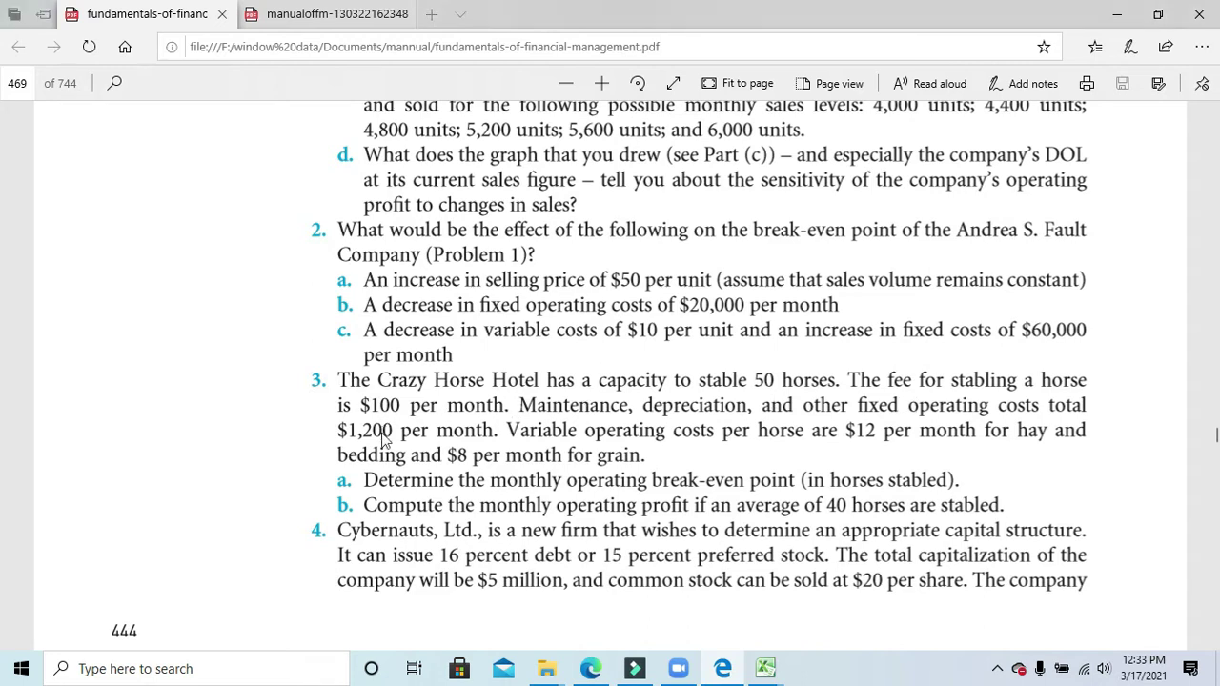
key("alt+Tab")
type("12")
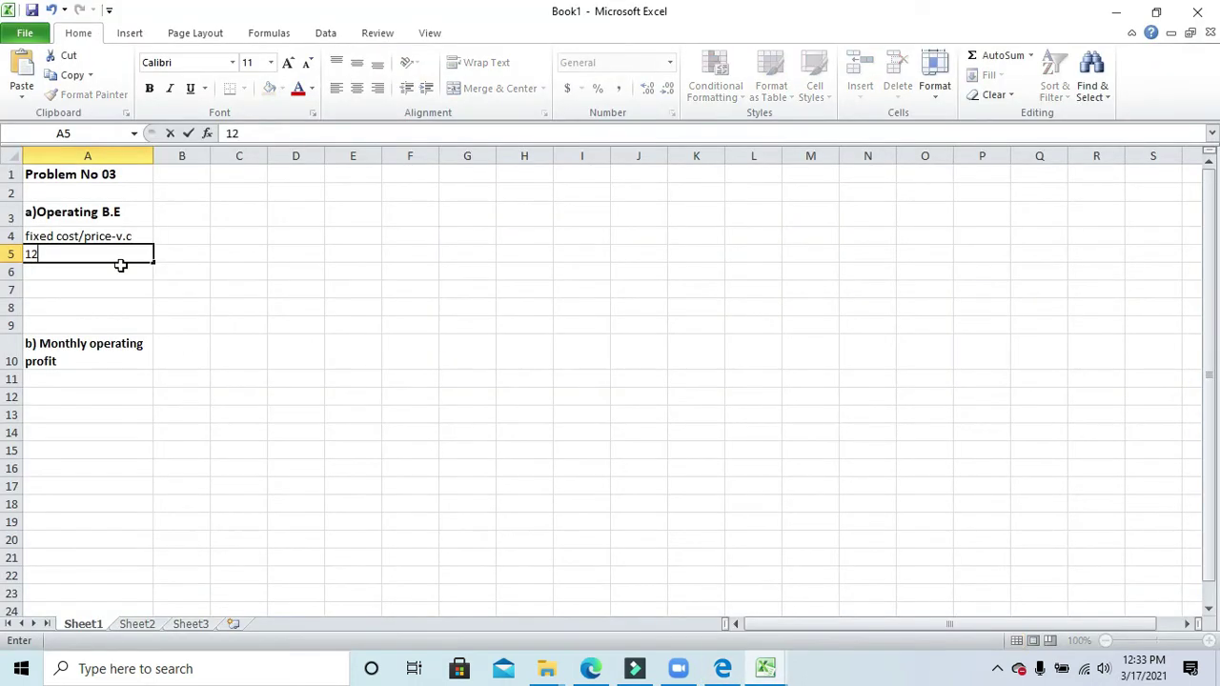
type("00/(100-")
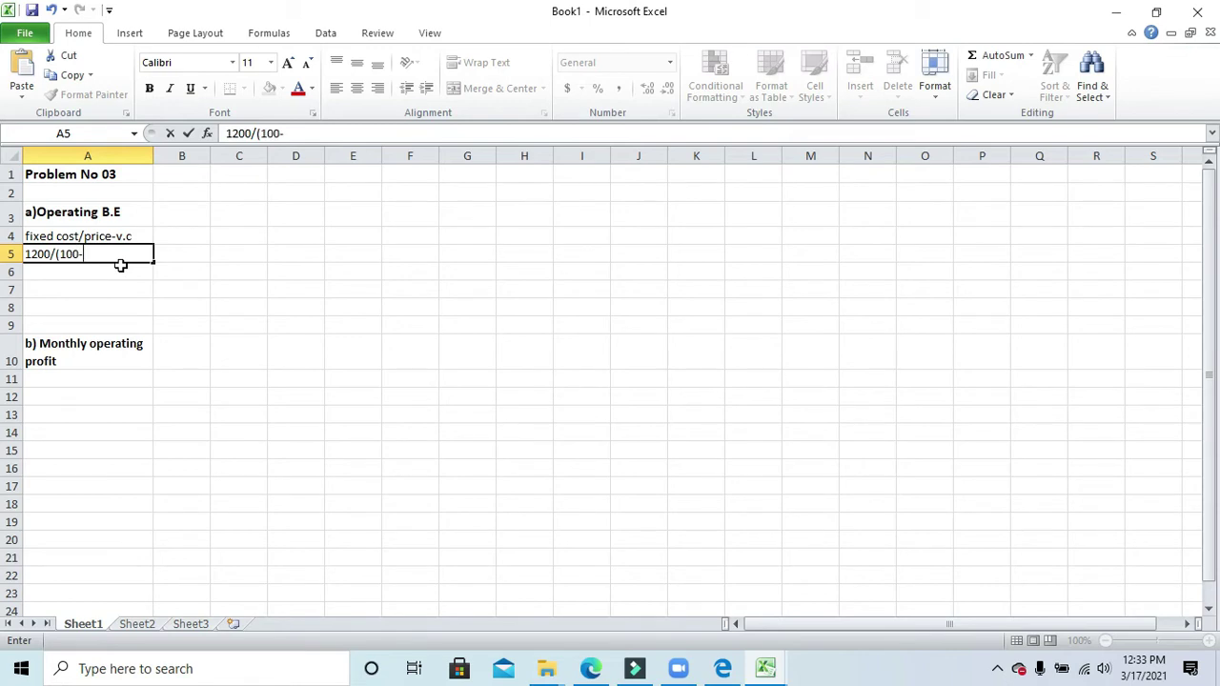
type("20)=")
- Open Calculator, divide 1200 by 80, and move the calculator window clear of column A
left_click(122, 670)
type("ca")
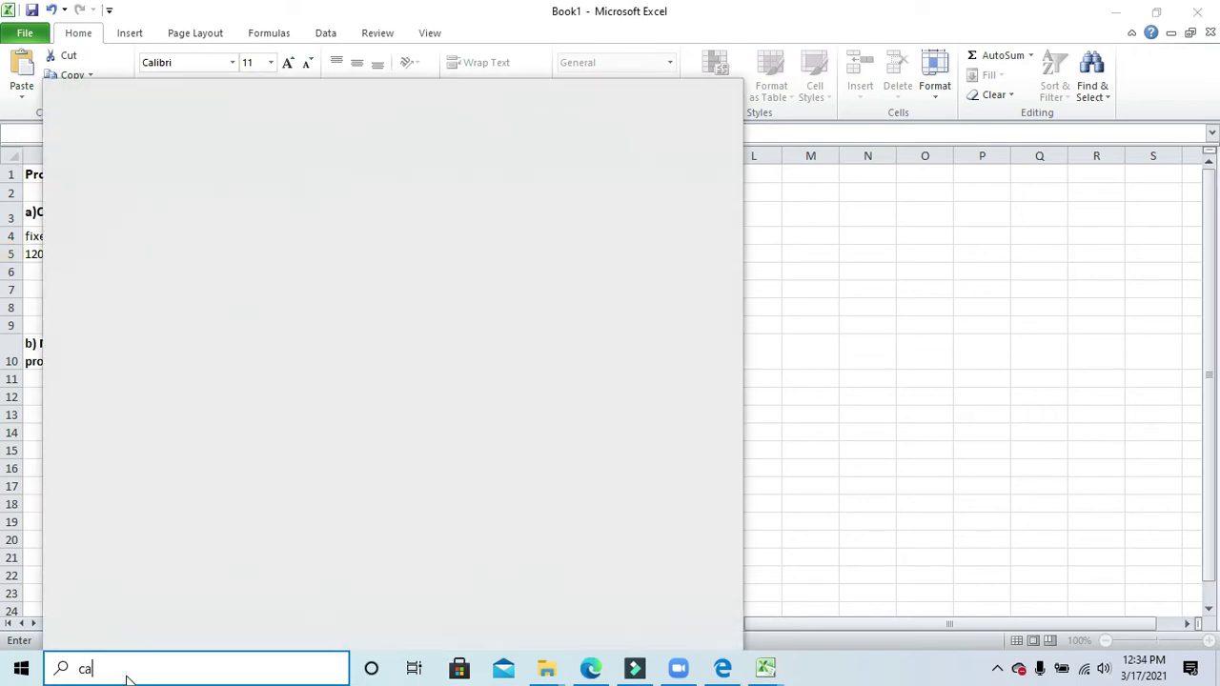
left_click(137, 177)
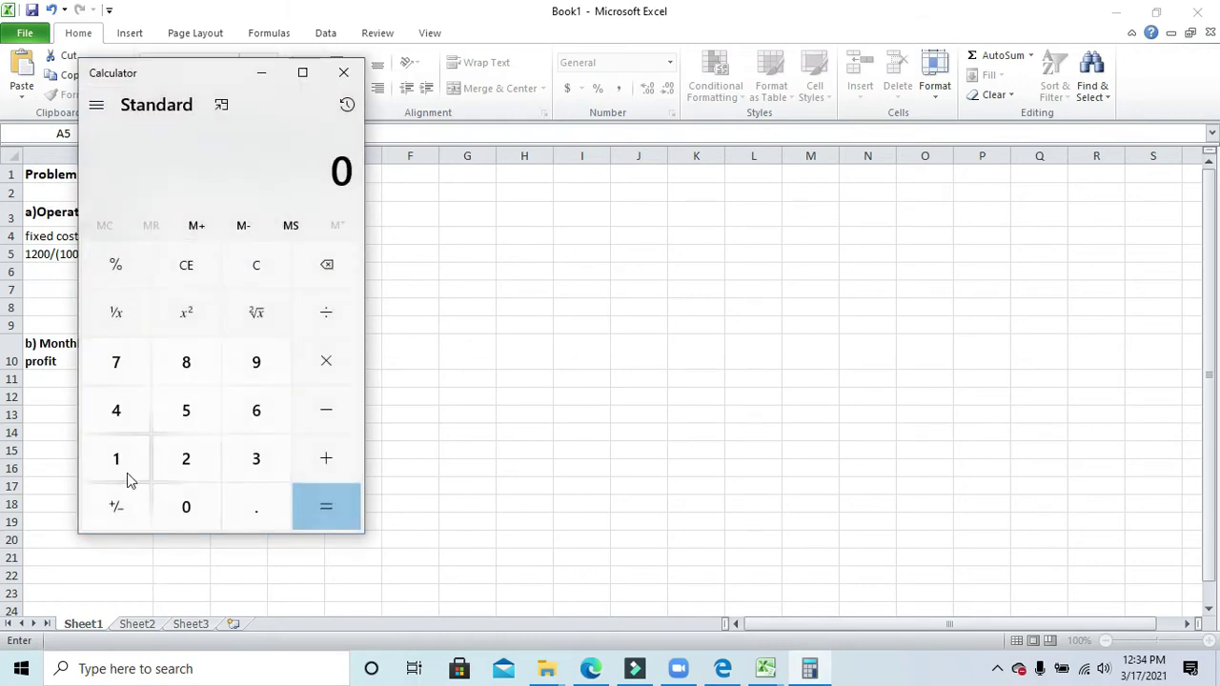
left_click(122, 467)
left_click(186, 468)
left_click(190, 508)
left_click(190, 507)
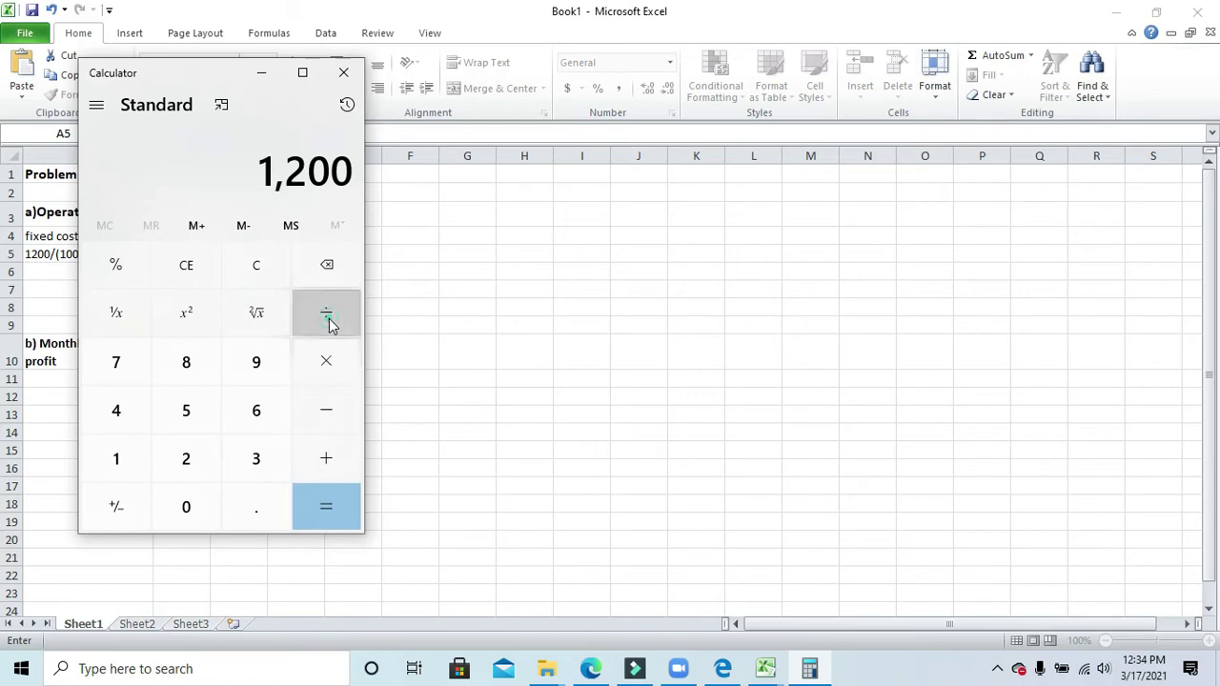
left_click(326, 315)
left_click(186, 362)
left_click(212, 513)
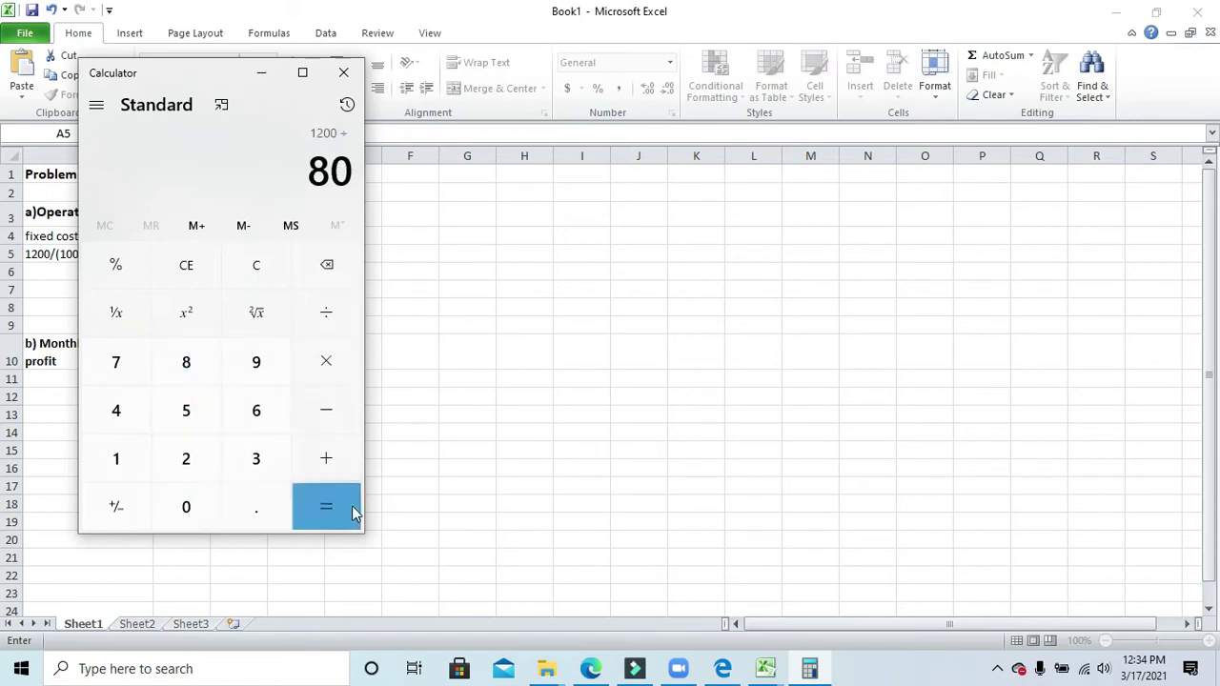
left_click(349, 505)
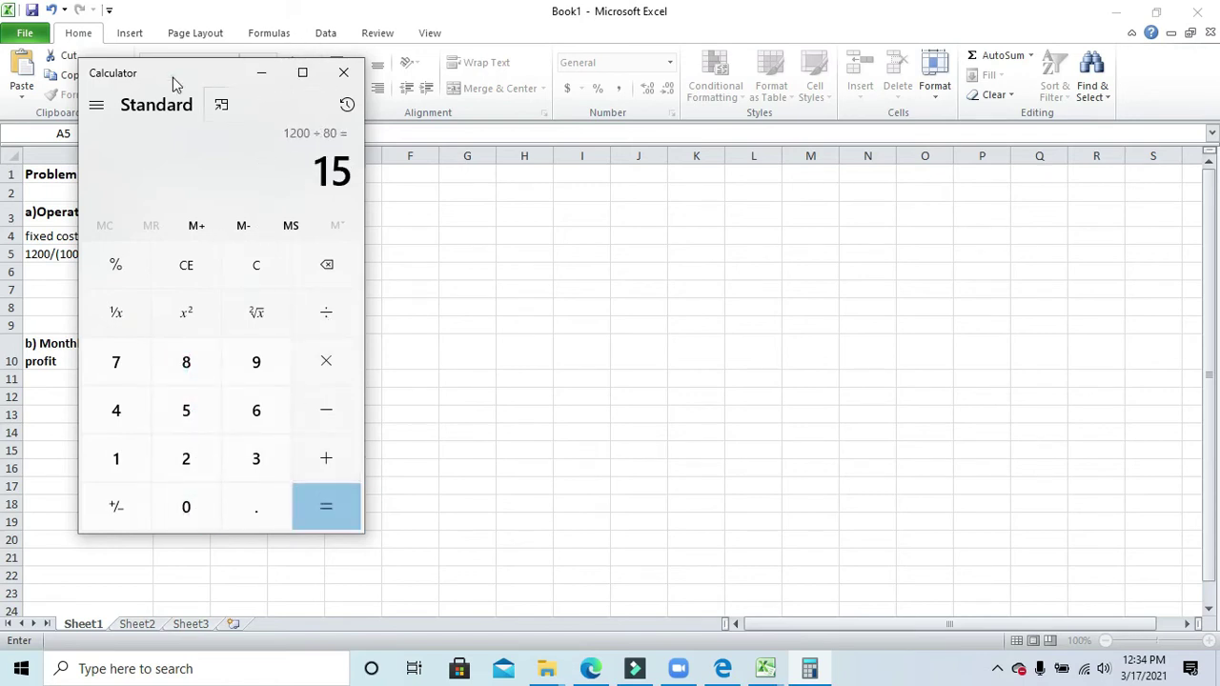
left_click_drag(172, 81, 334, 89)
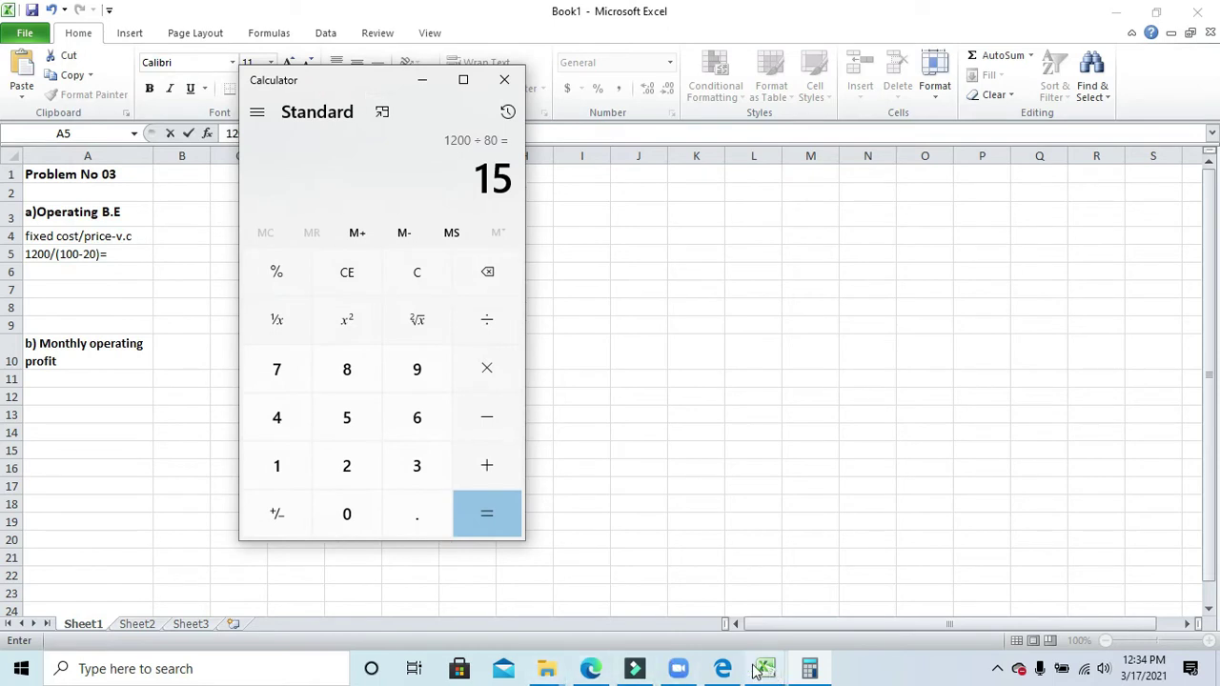
- Look back at the textbook problem, return to Excel and add "15 units" after the equals sign in A5
left_click(724, 670)
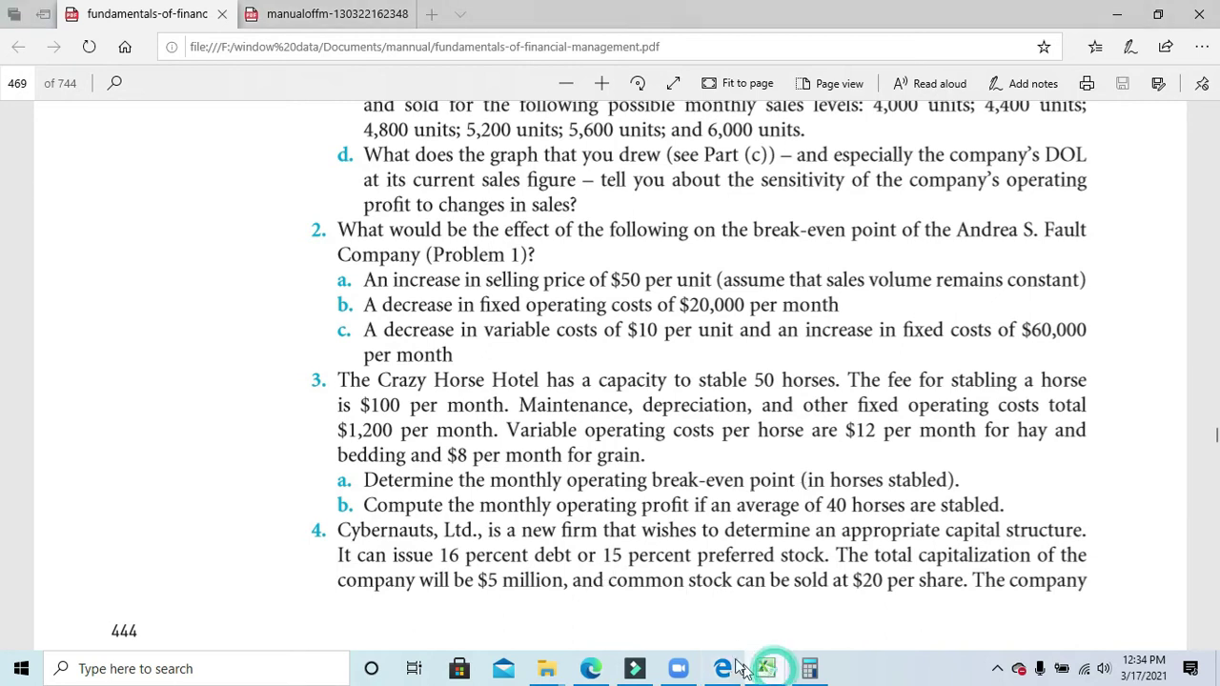
mouse_move(766, 668)
left_click(849, 575)
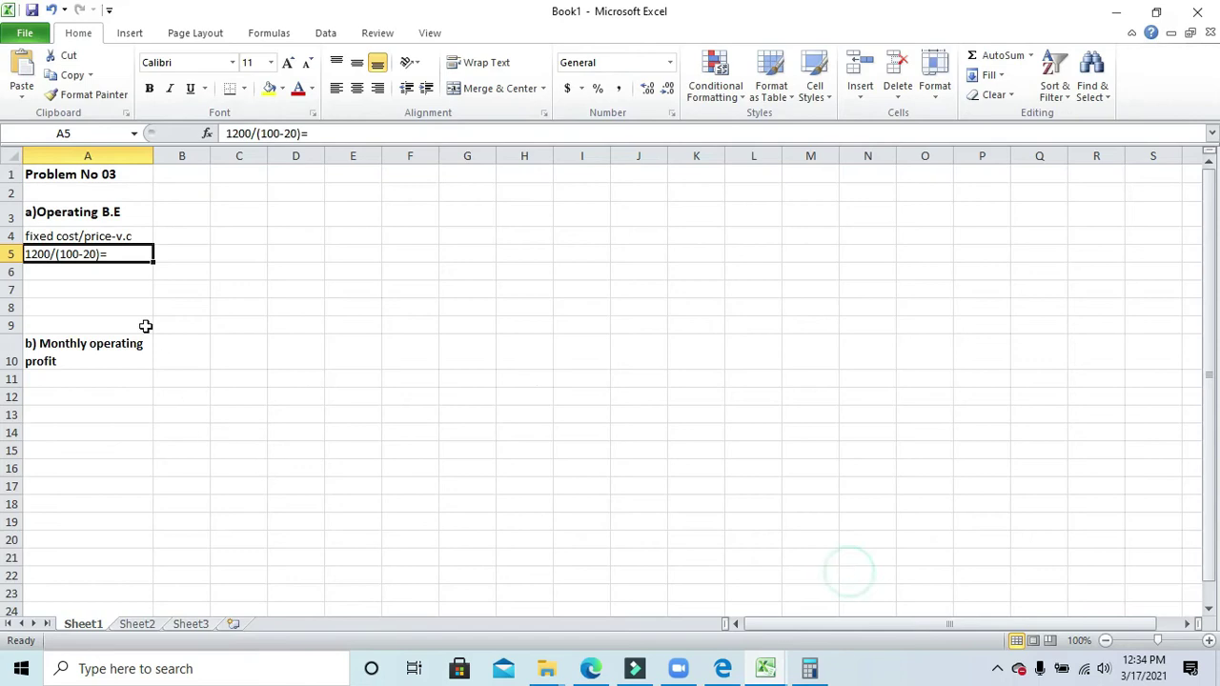
left_click(121, 252)
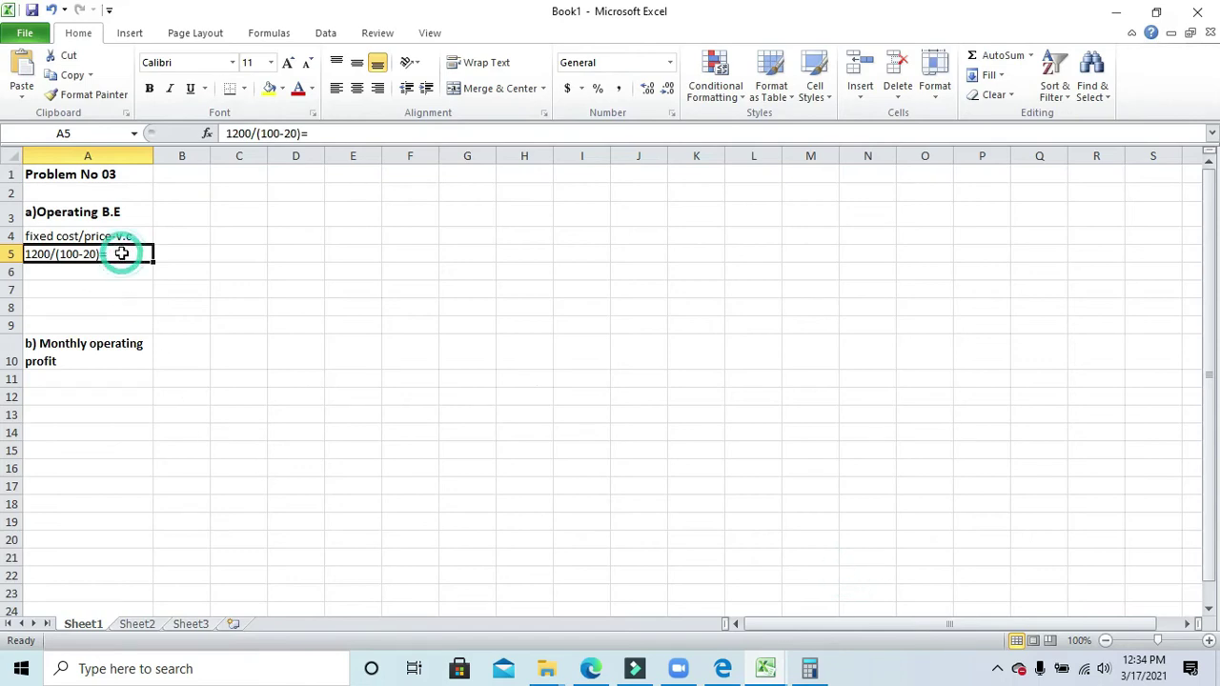
left_click(360, 134)
type("1")
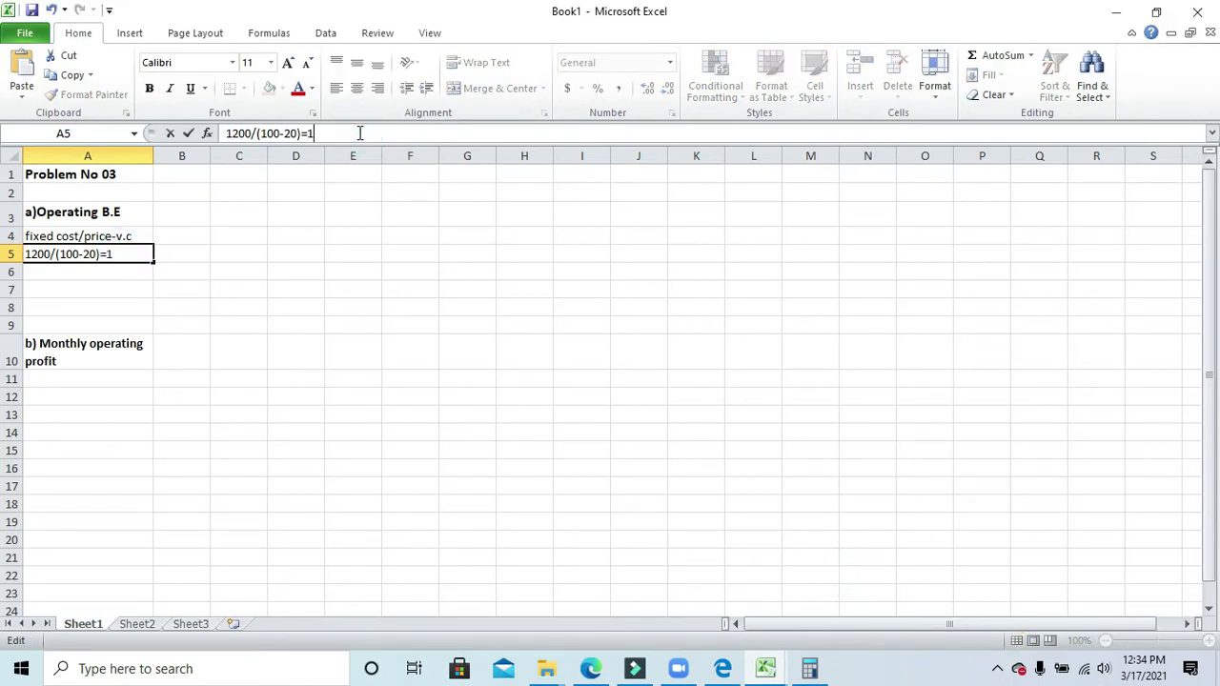
type("5 units")
- Make only the "15 units" part of cell A5 bold
left_click_drag(361, 134, 307, 133)
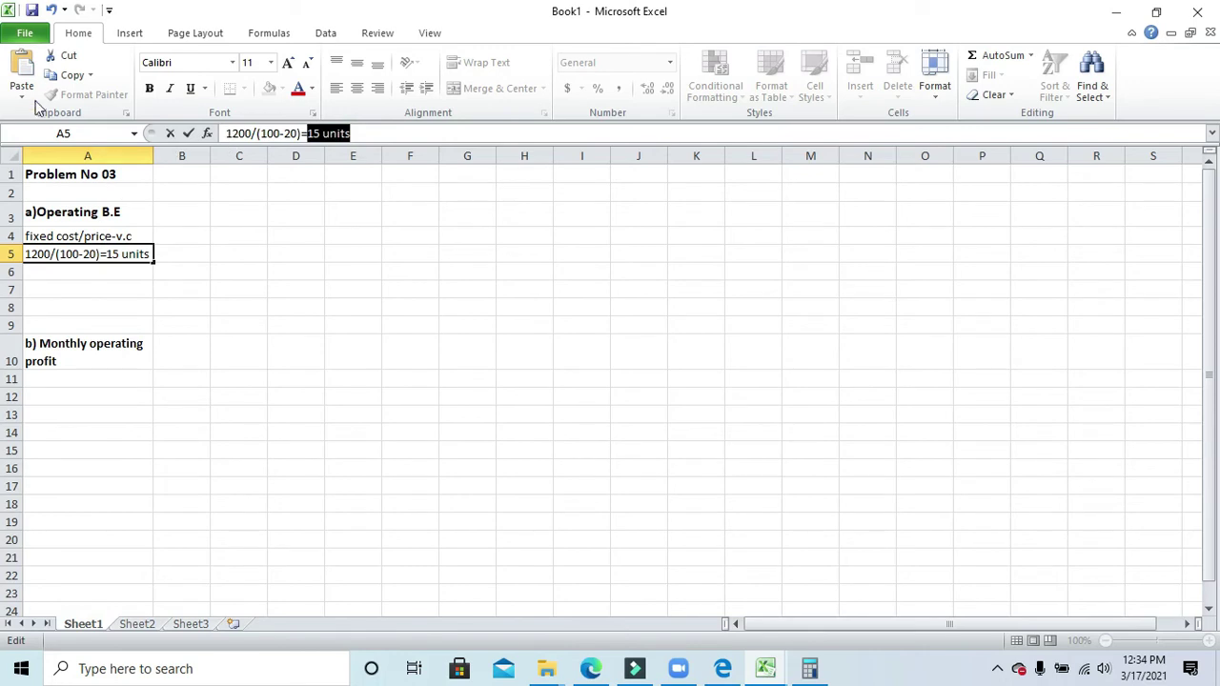
left_click(149, 87)
left_click(113, 339)
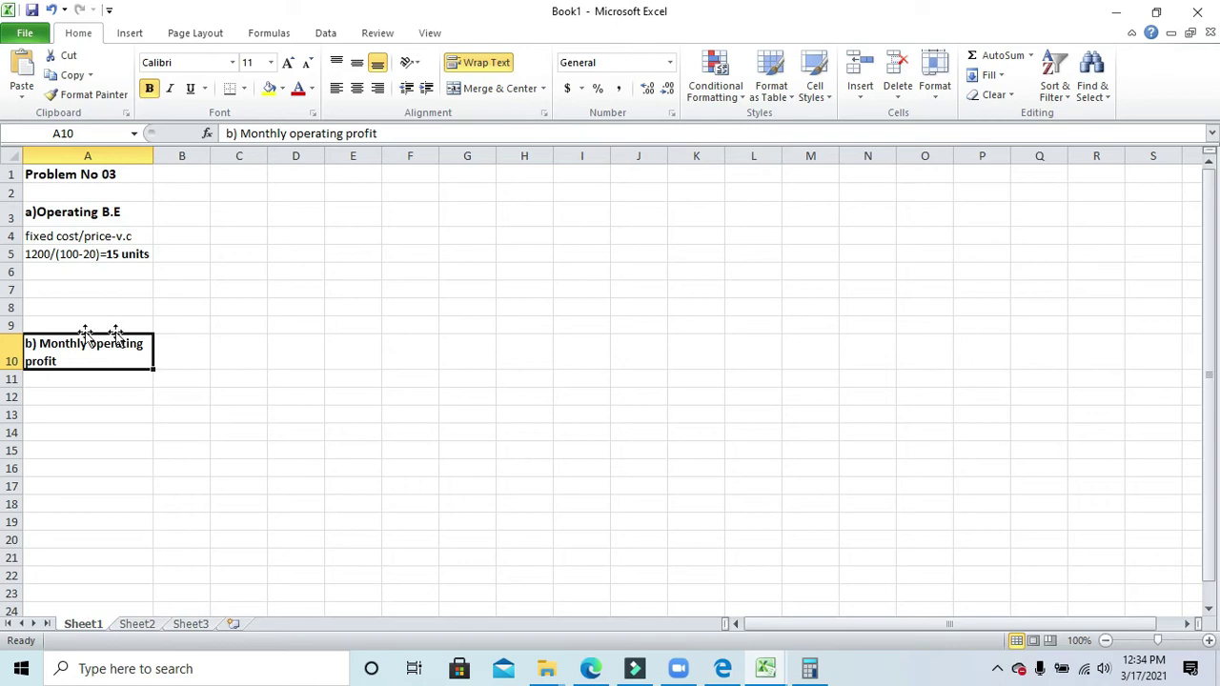
- Enter "EBIT=" in cell A11 under the Monthly operating profit heading
left_click(62, 384)
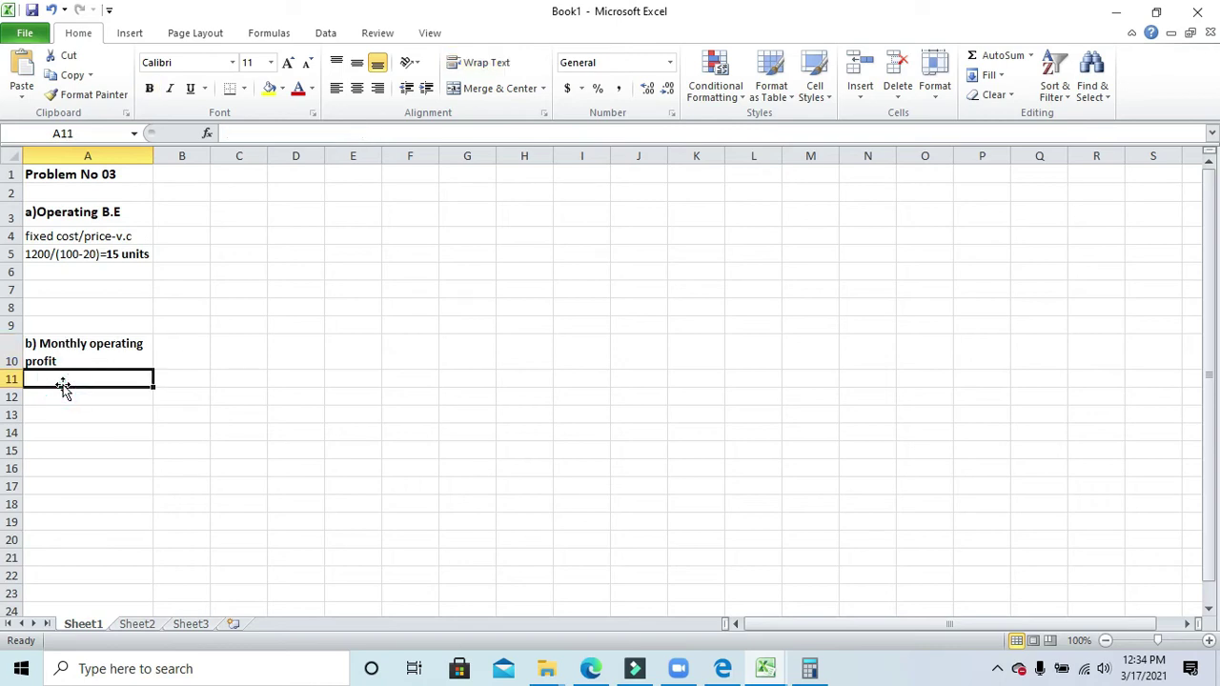
left_click(167, 380)
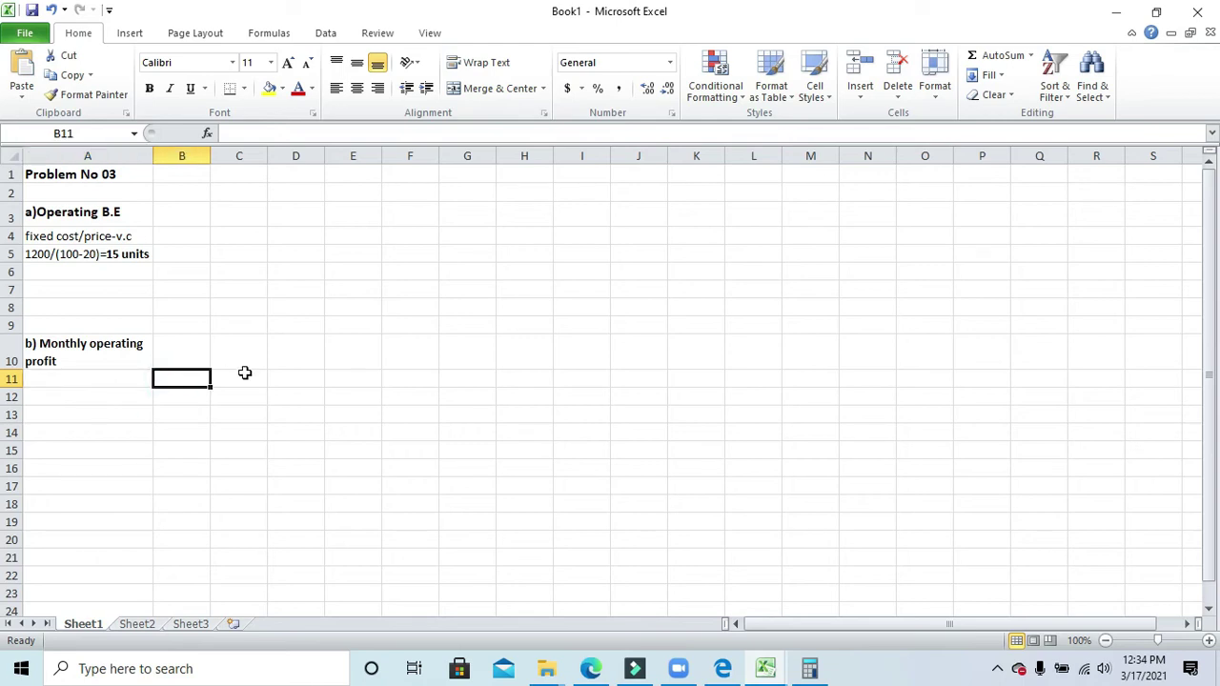
left_click(182, 352)
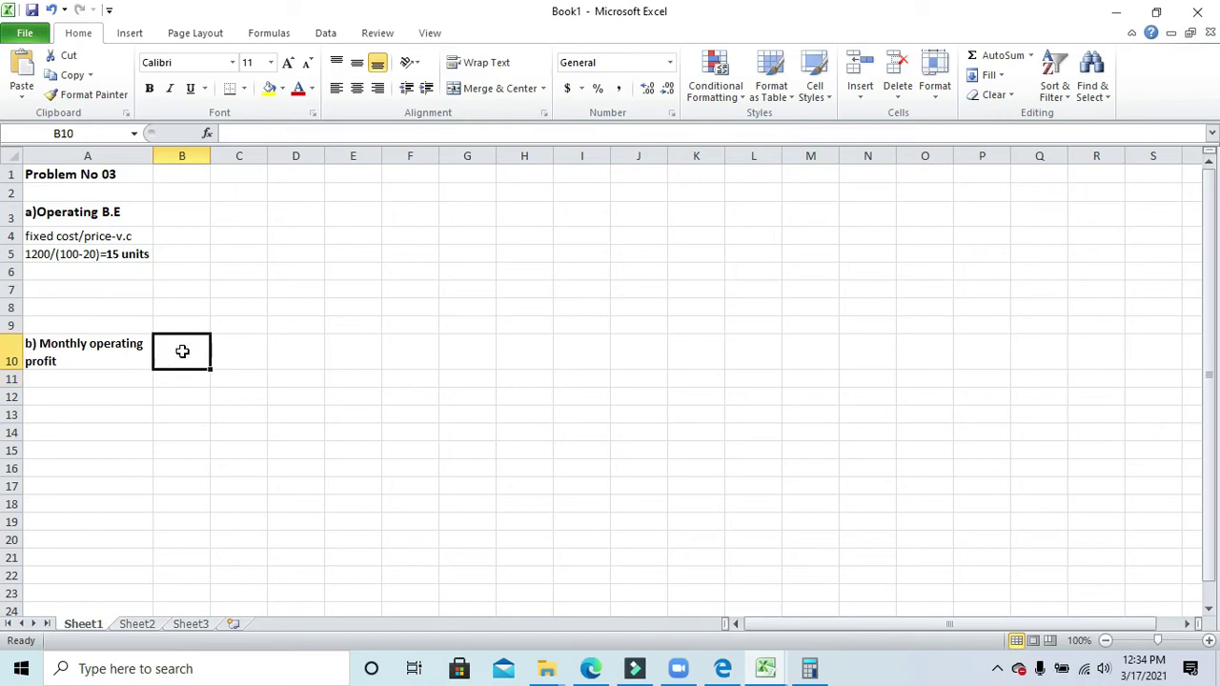
left_click(99, 381)
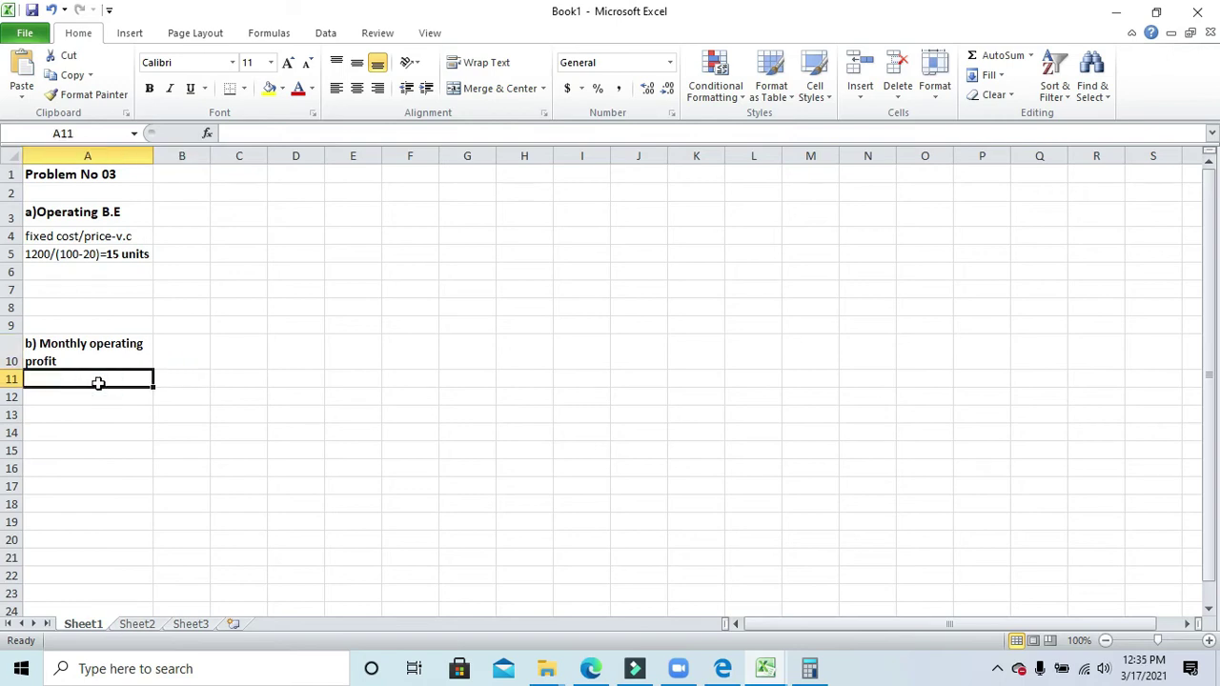
type("EBIT")
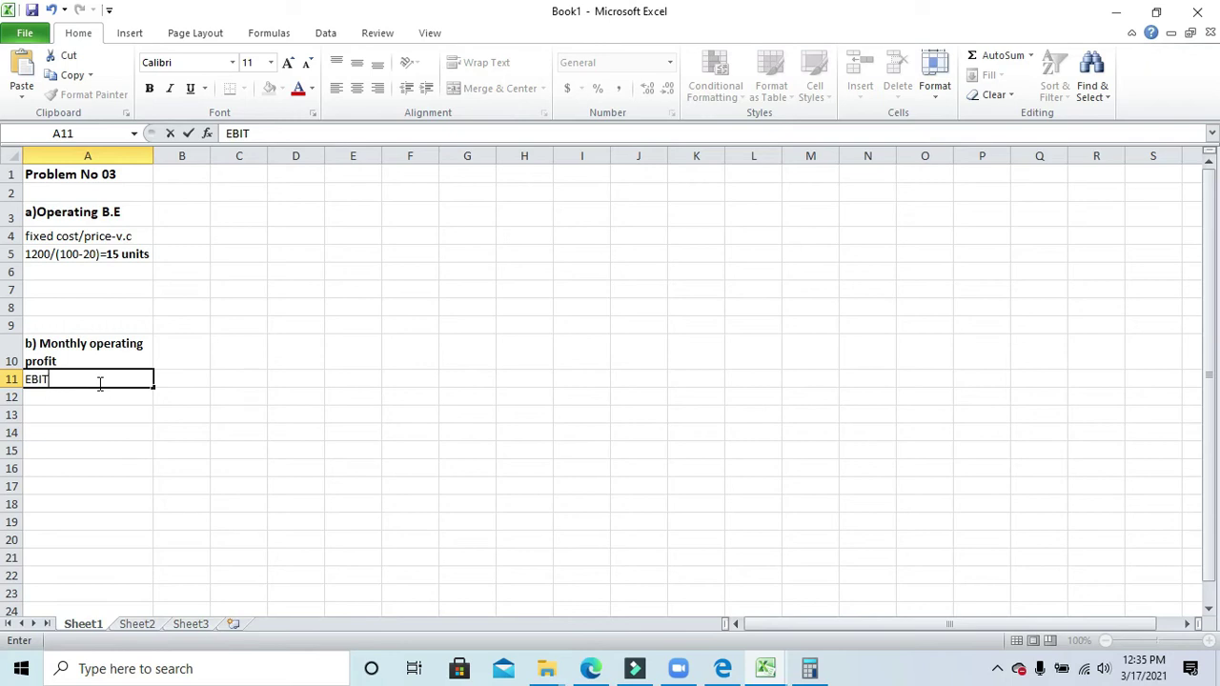
type("=")
key("ctrl+Return")
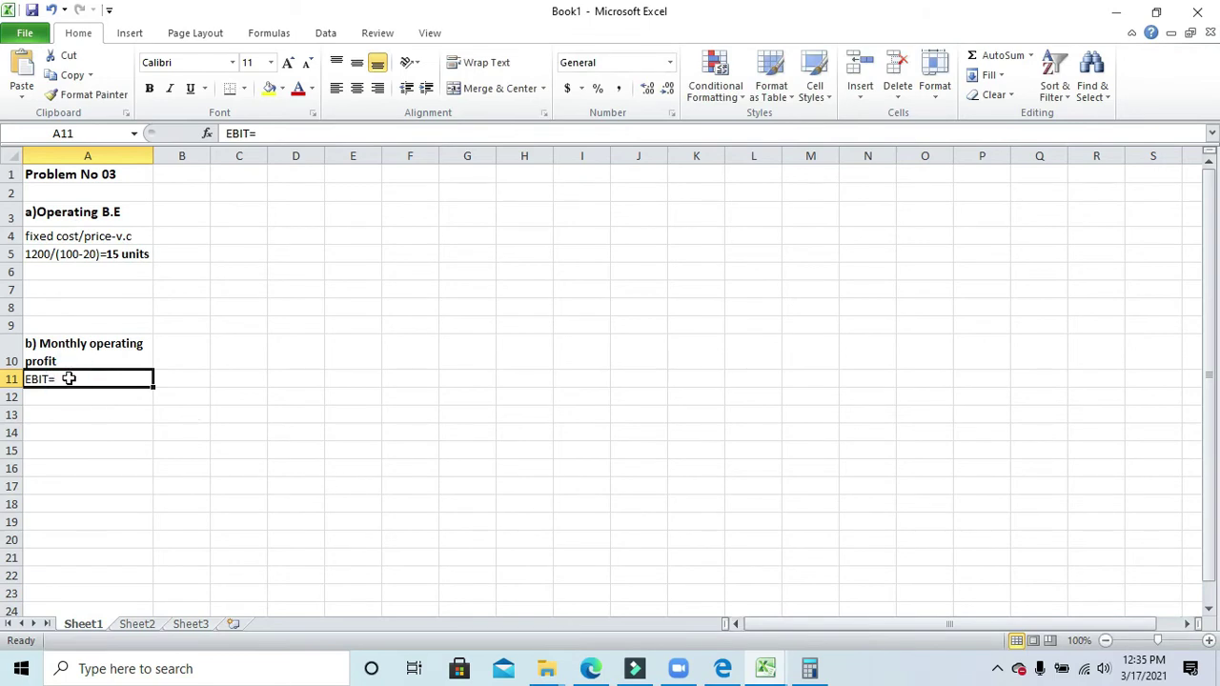
- Extend the text in A11 with the quantity times unit margin term so it reads "EBIT=Q(P-V.C)"
left_click(296, 134)
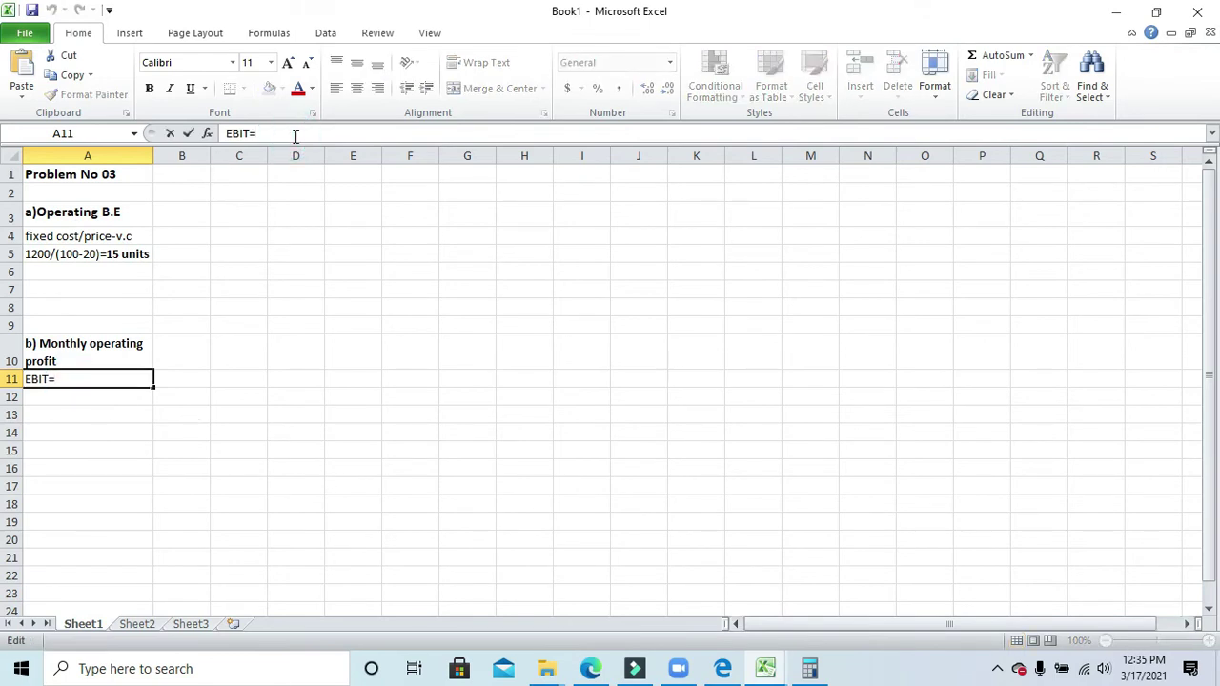
type("Q9")
key("BackSpace")
type("(P")
type("-V,")
type(".C")
type(")")
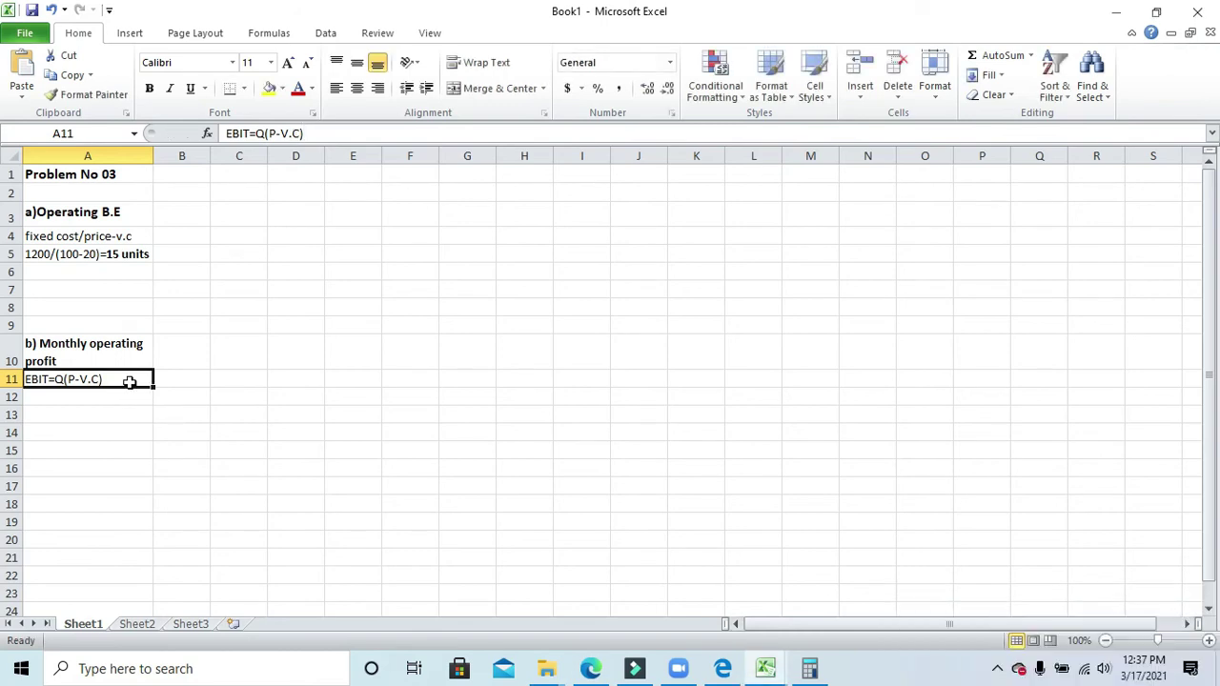
- Append the fixed cost and tax terms to the text in A11 so it reads "EBIT=9Q(P-V.C)-FC)(1-TAX)"
left_click(318, 132)
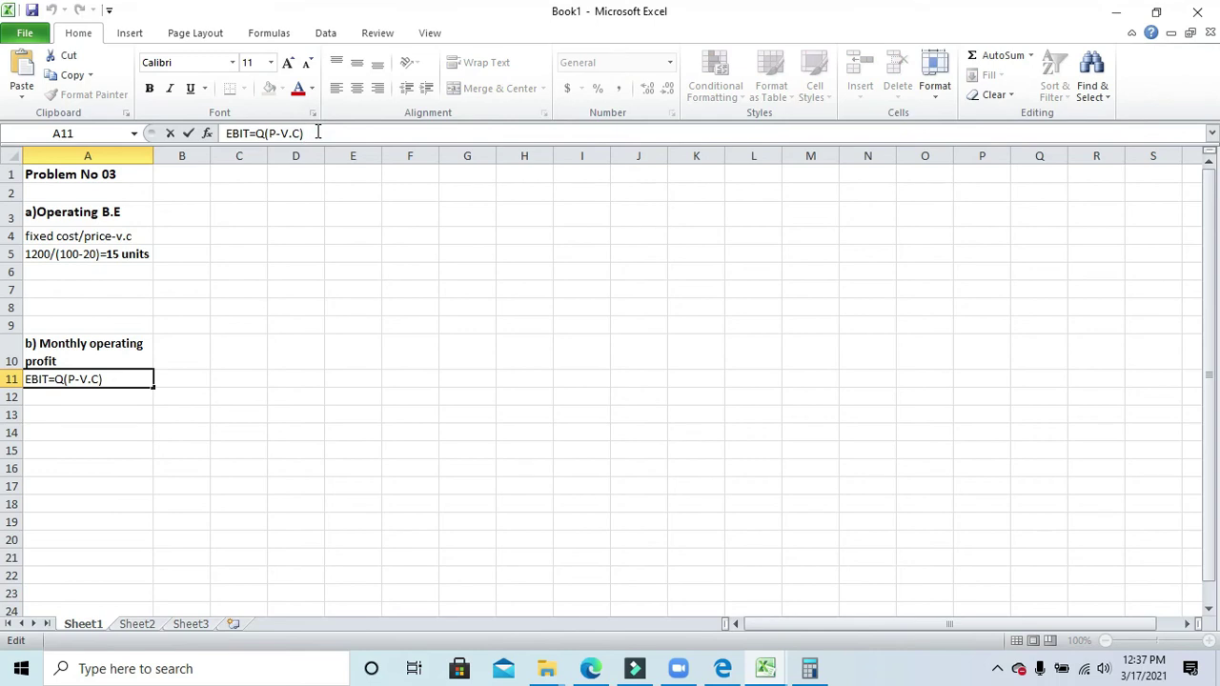
type("-")
type("F")
type("C")
type(")")
type("9")
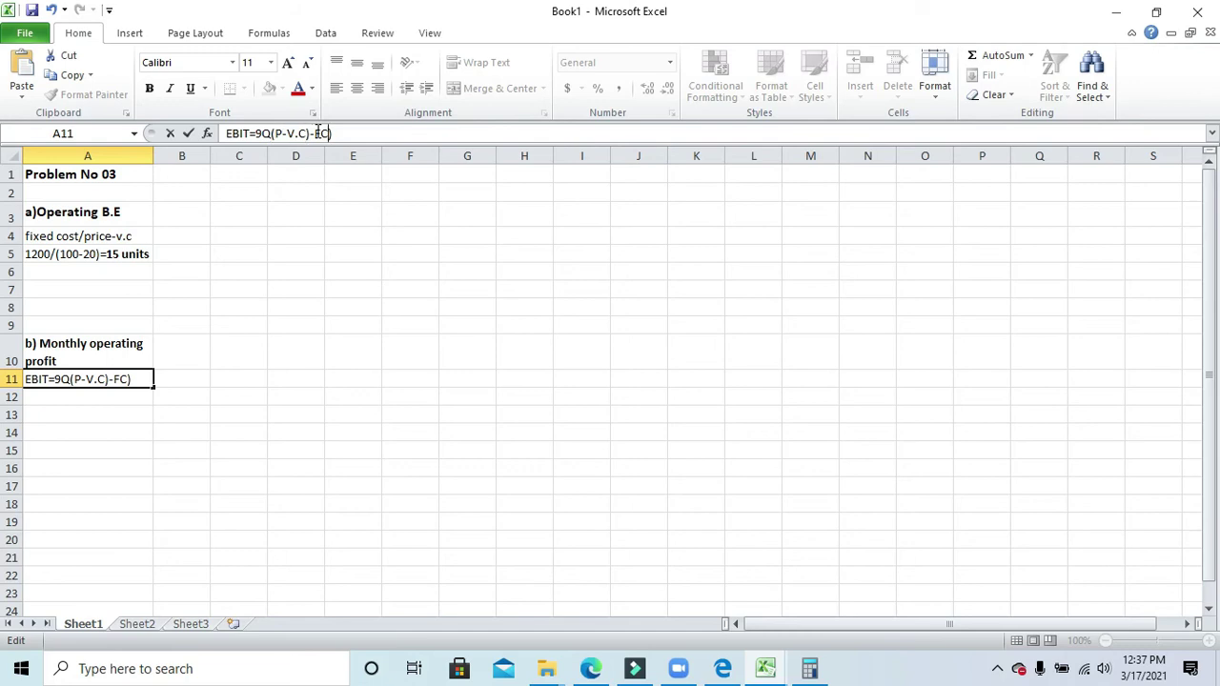
type("(1-TAX")
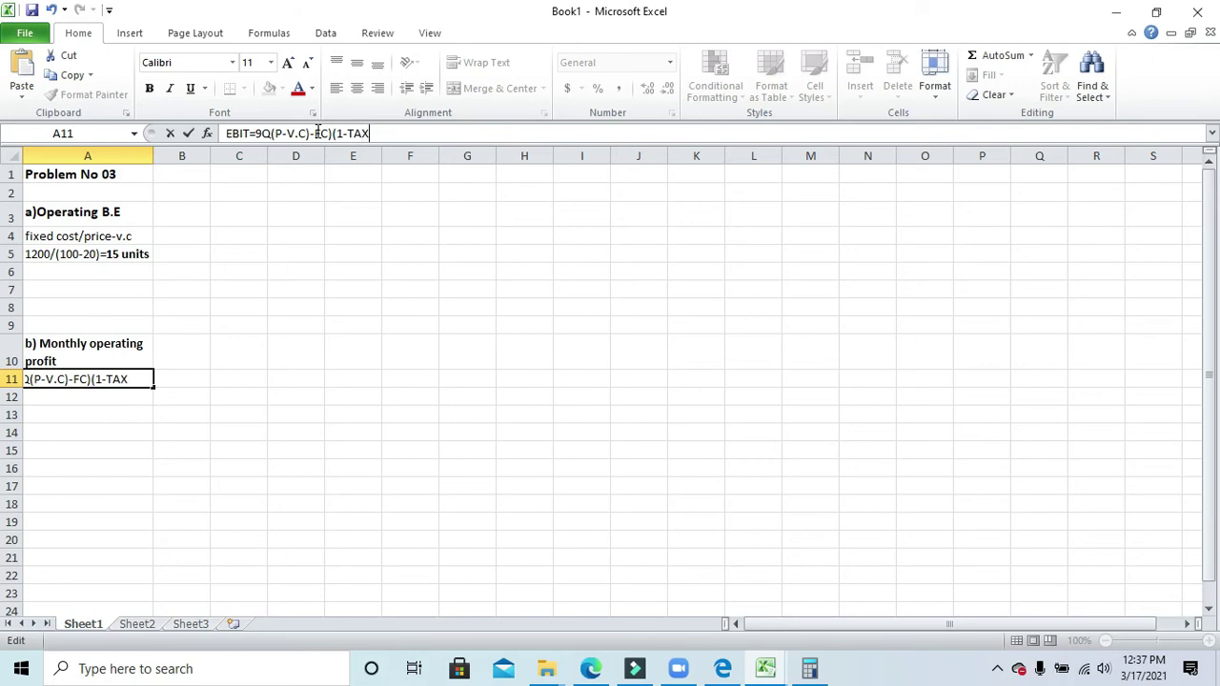
type(")")
left_click(77, 397)
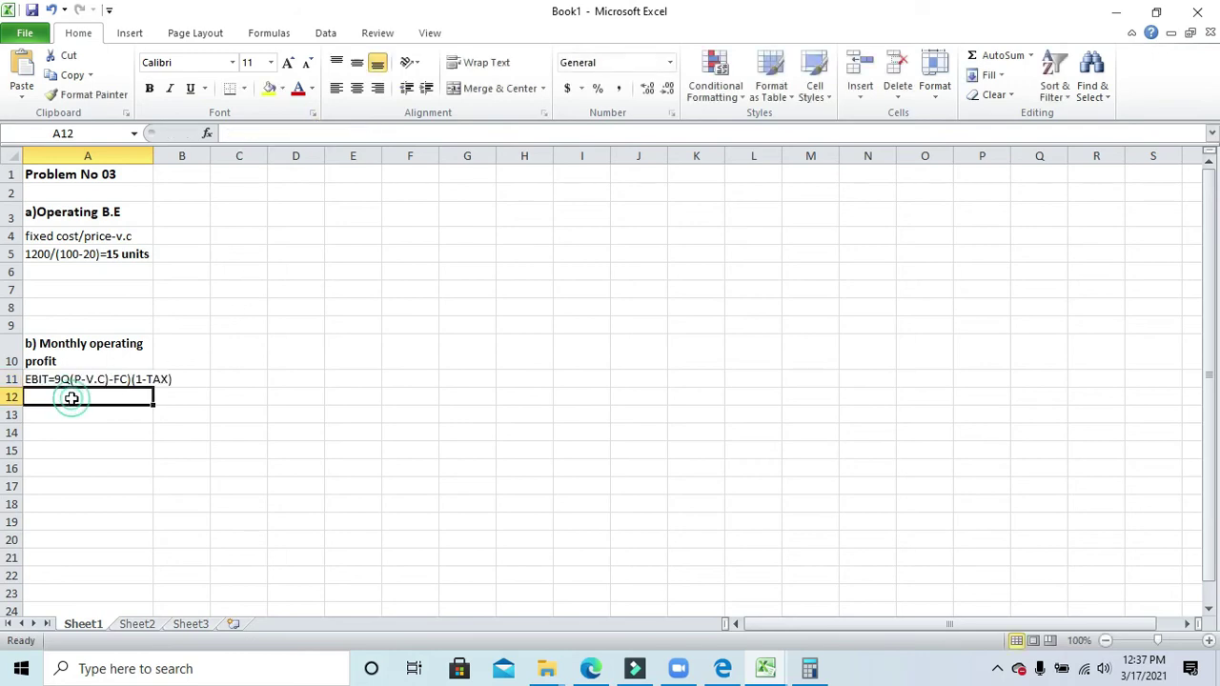
- Remove the stray 9 before the Q in A11 so the text reads "EBIT=Q(P-V.C)-FC)(1-TAX)"
left_click(99, 379)
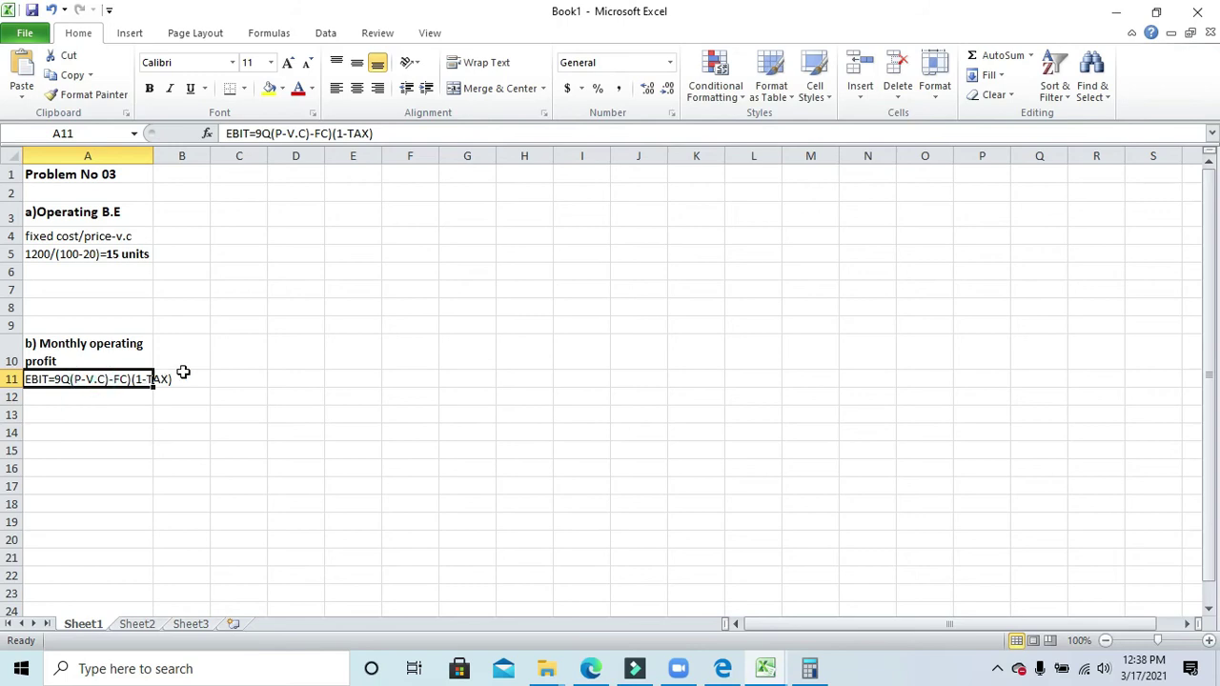
left_click(262, 133)
key("BackSpace")
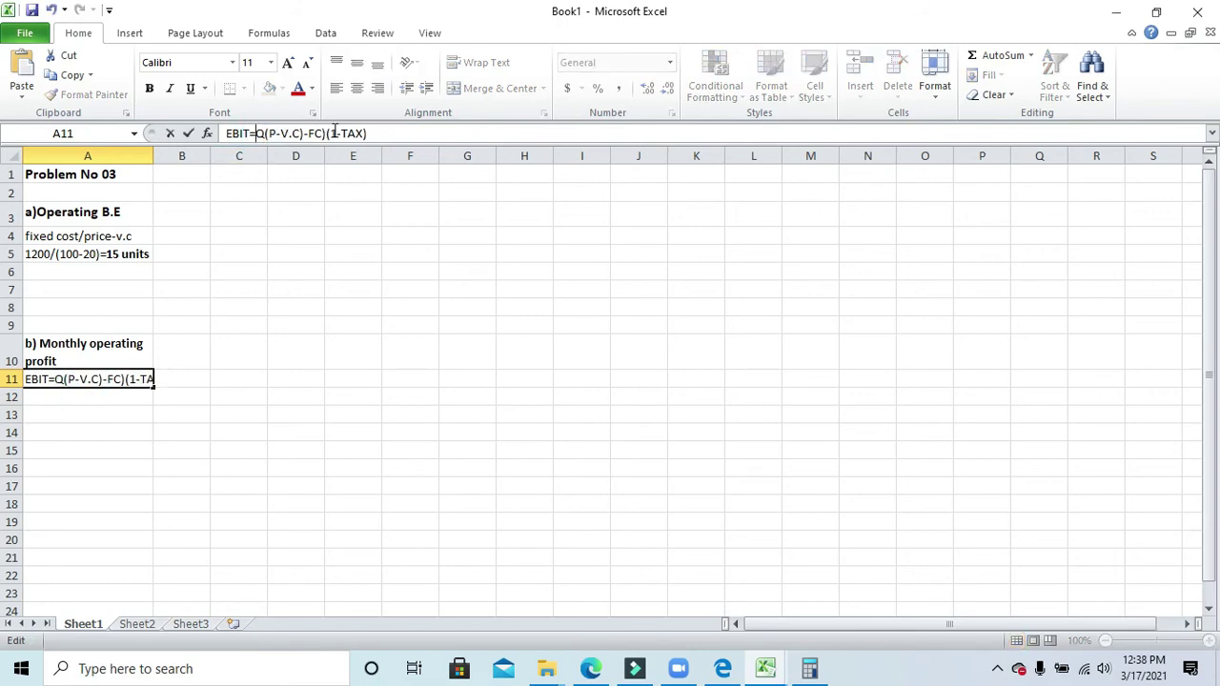
left_click(101, 398)
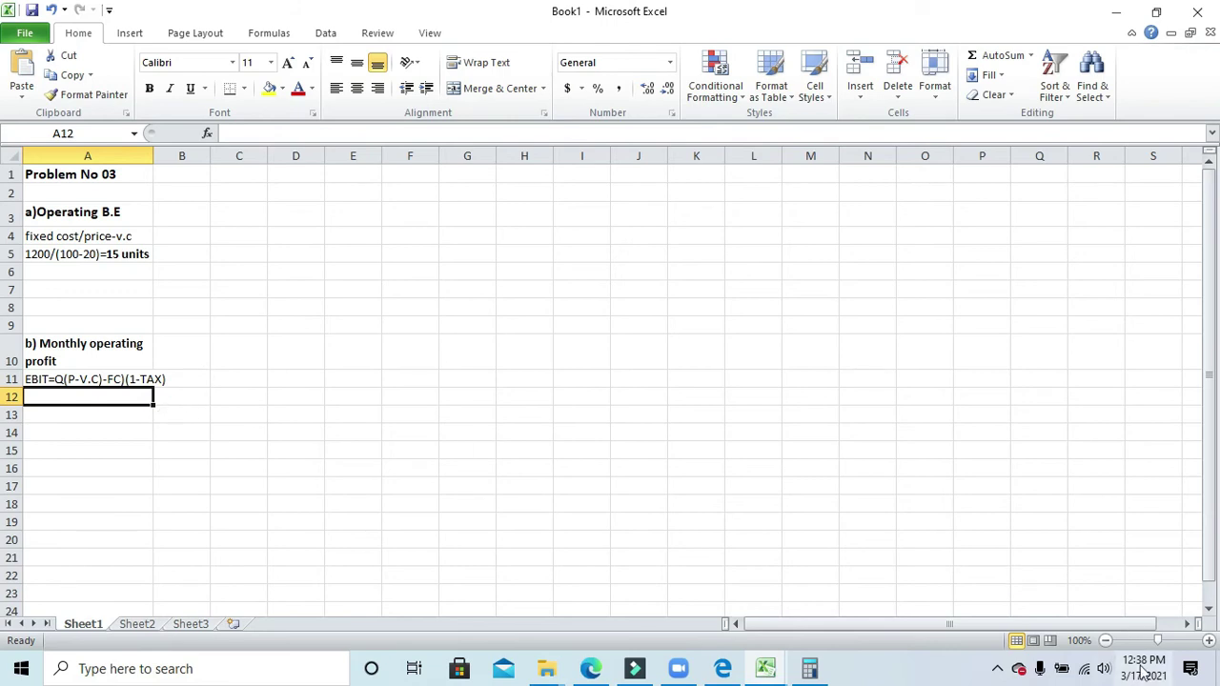
- Switch to the textbook PDF, highlight the 40 in the horse average of Problem 3 part b, and return to the Excel workbook
left_click(1209, 640)
left_click(1209, 641)
left_click(1209, 641)
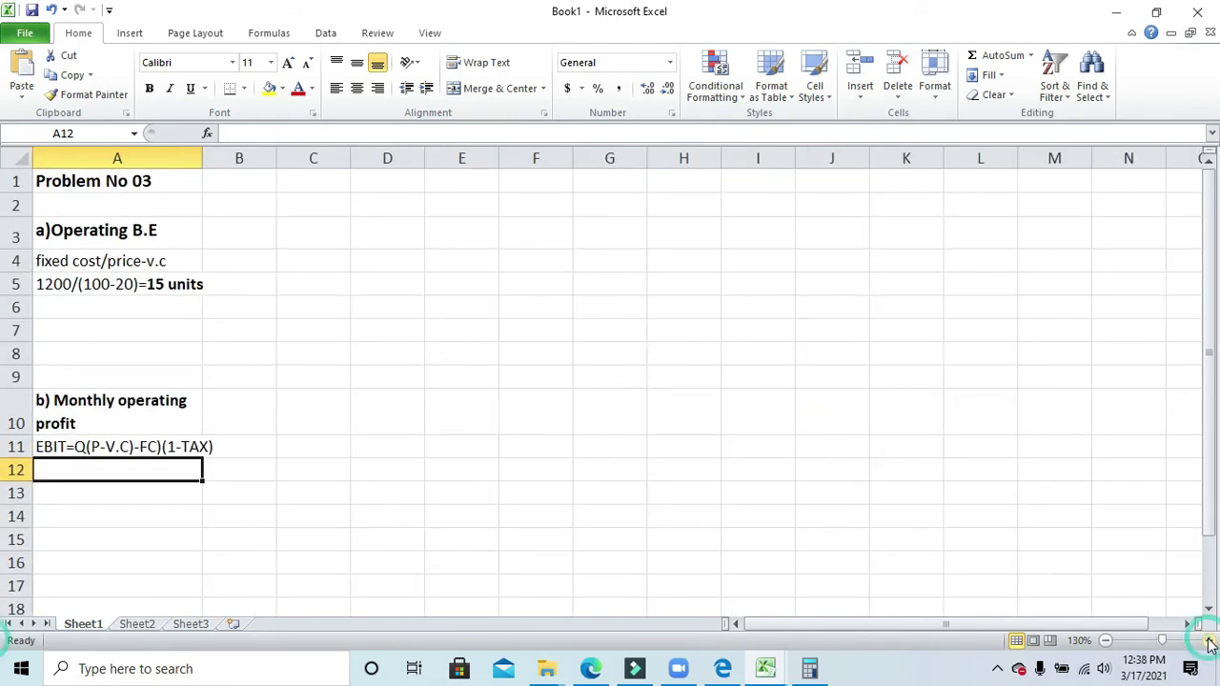
scroll(250, 462, "down", 2)
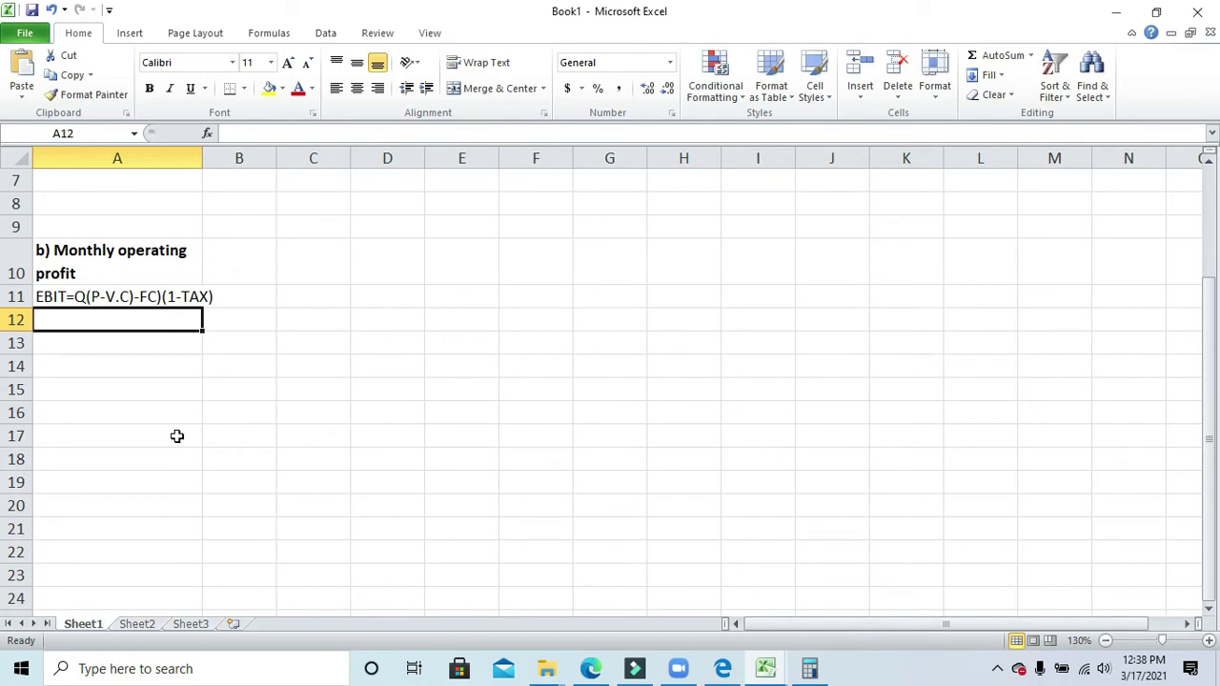
scroll(176, 437, "up", 2)
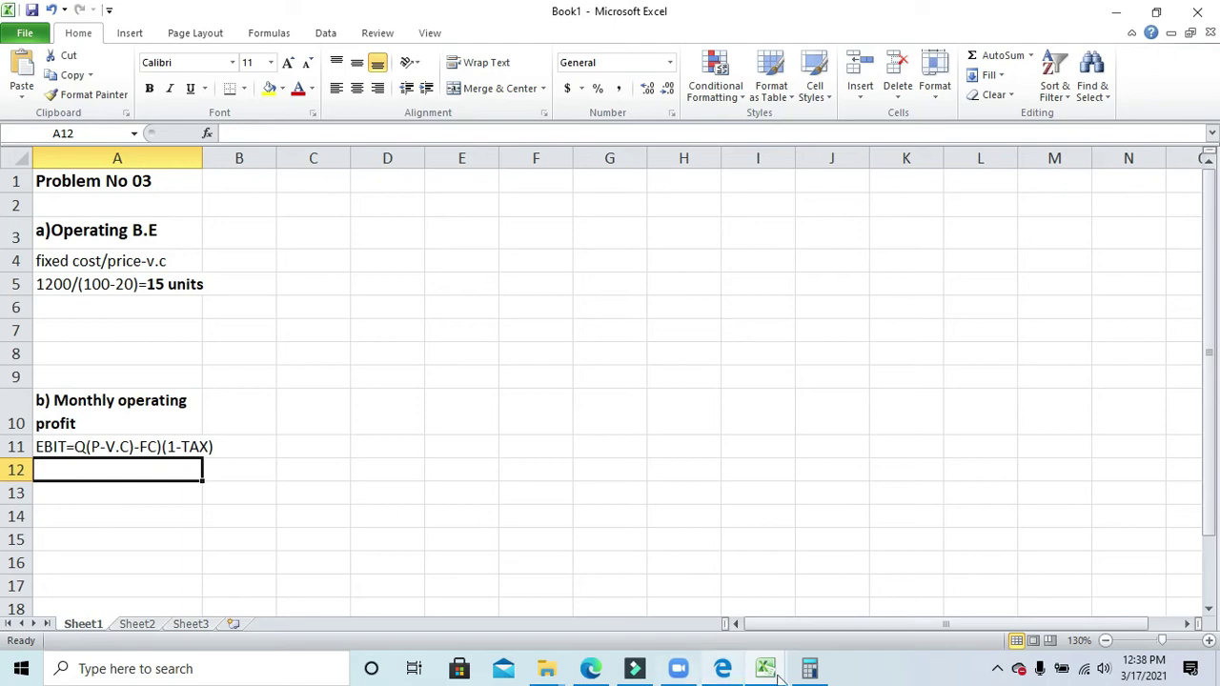
left_click(725, 670)
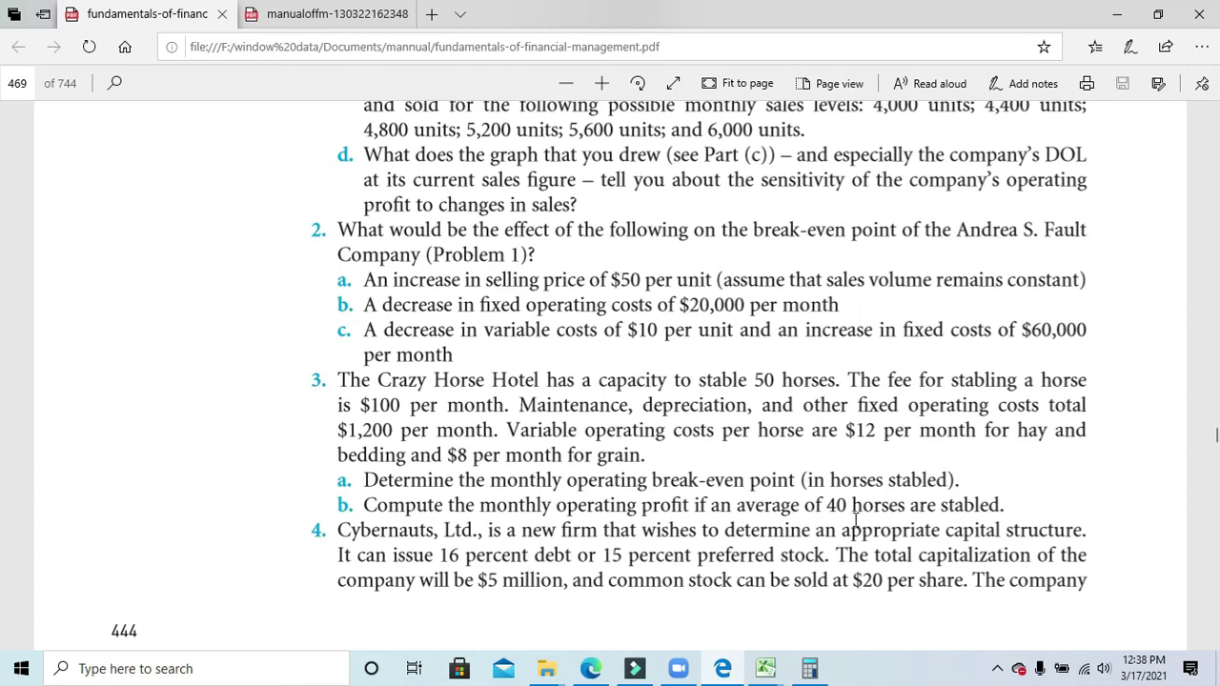
left_click(826, 211)
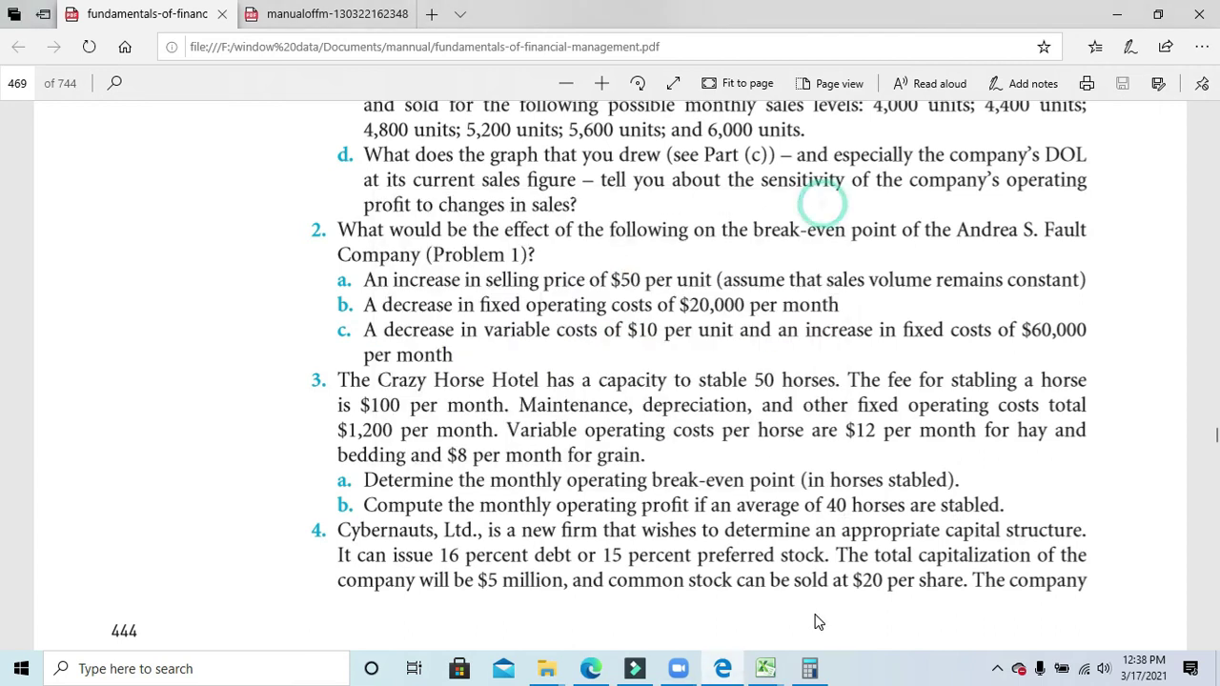
double_click(832, 505)
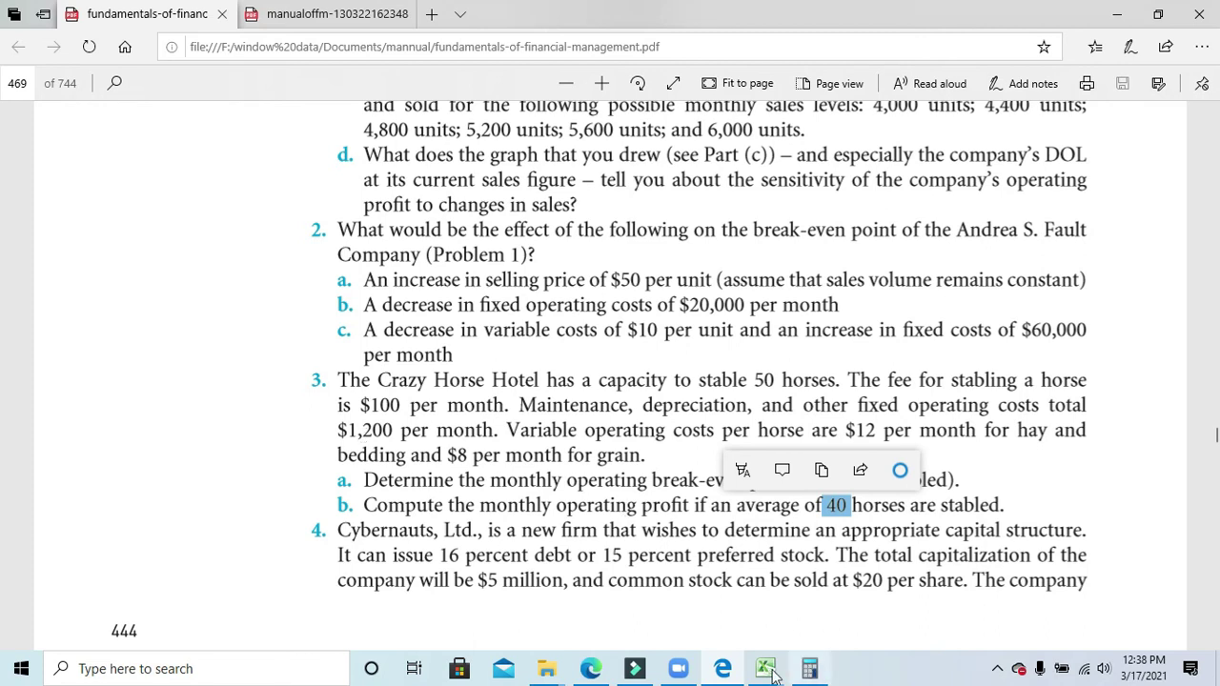
mouse_move(766, 668)
left_click(811, 602)
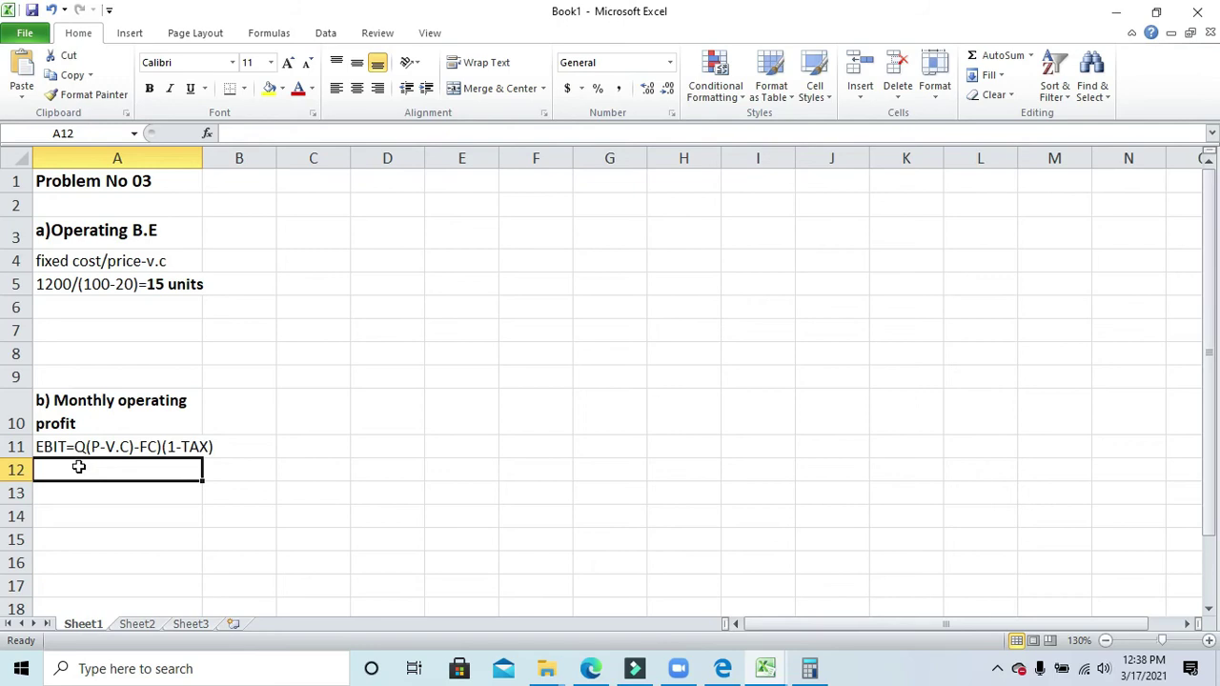
left_click(99, 498)
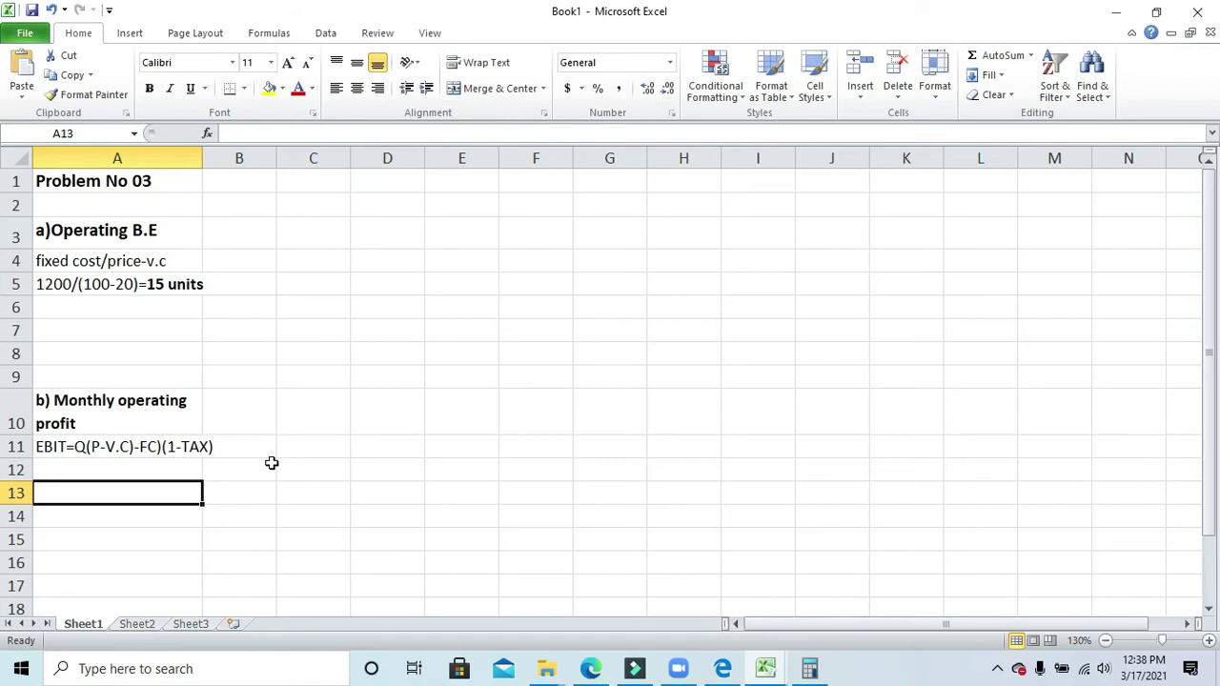
type("40(")
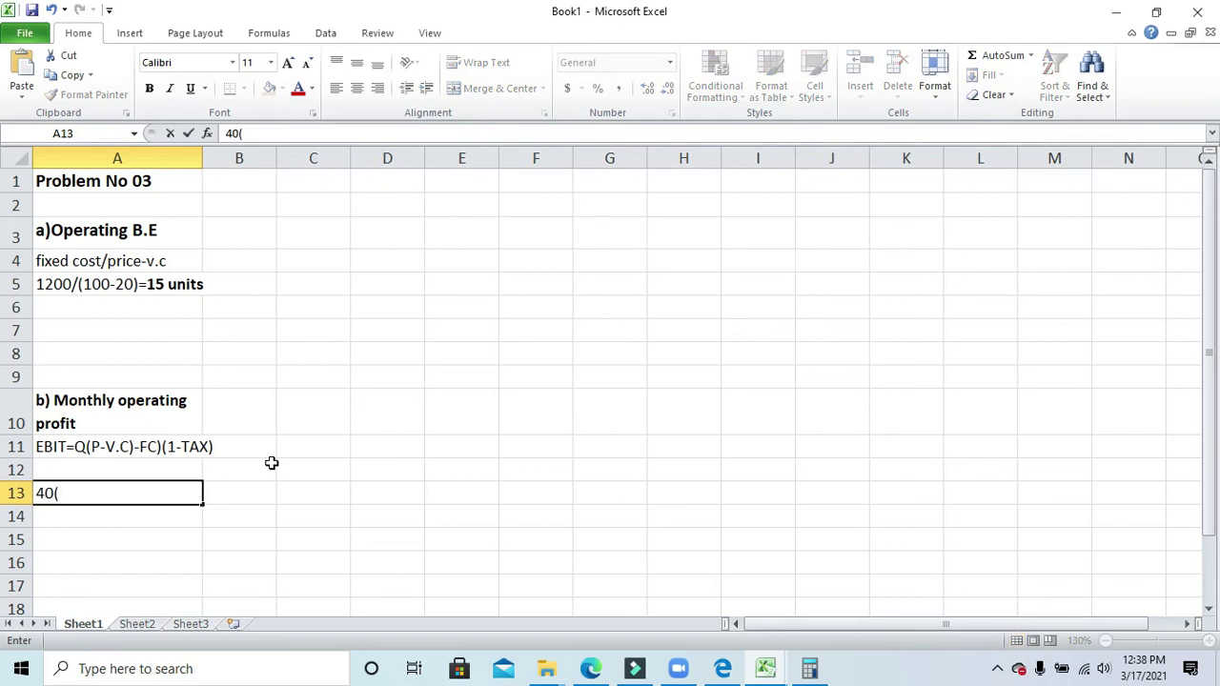
type("100-20)-")
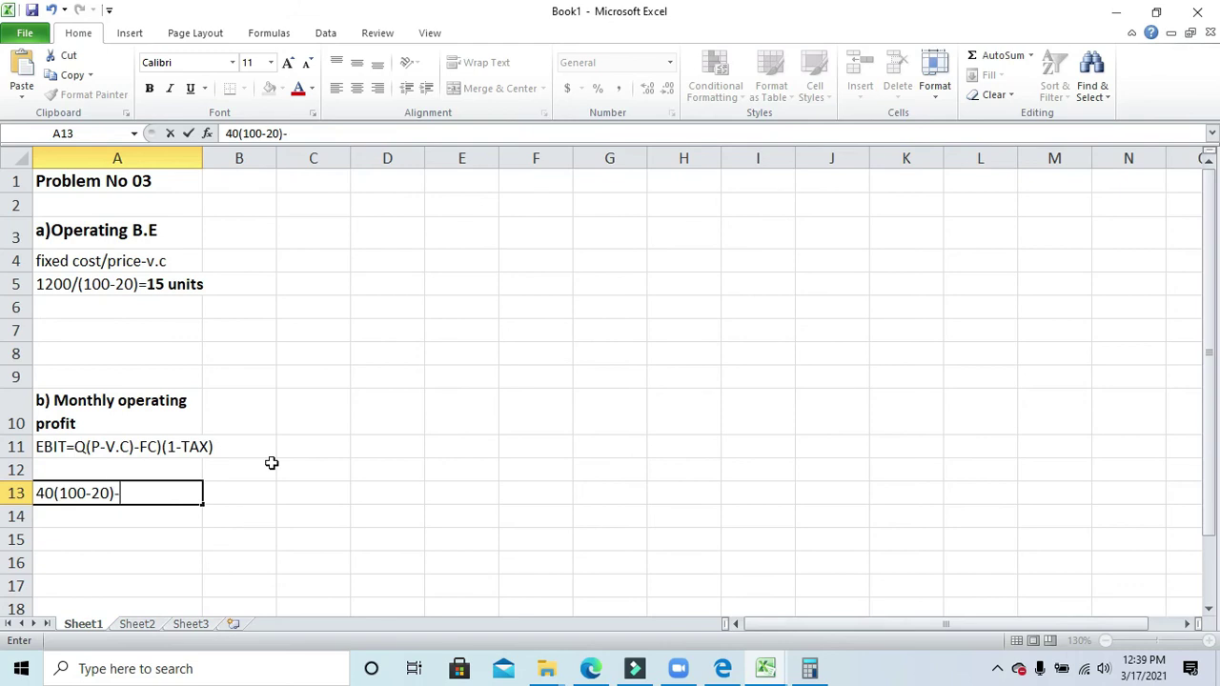
type("1200")
key("Return")
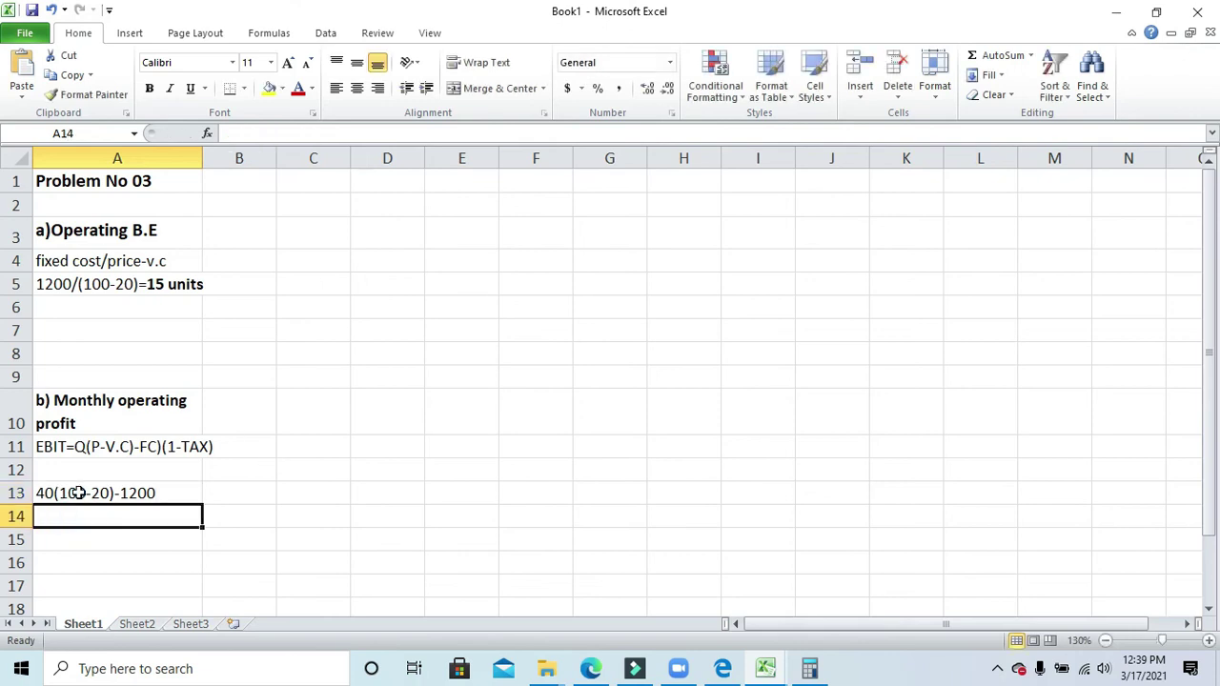
- Switch to Calculator, clear the previous result and multiply 80 by 40
left_click(809, 668)
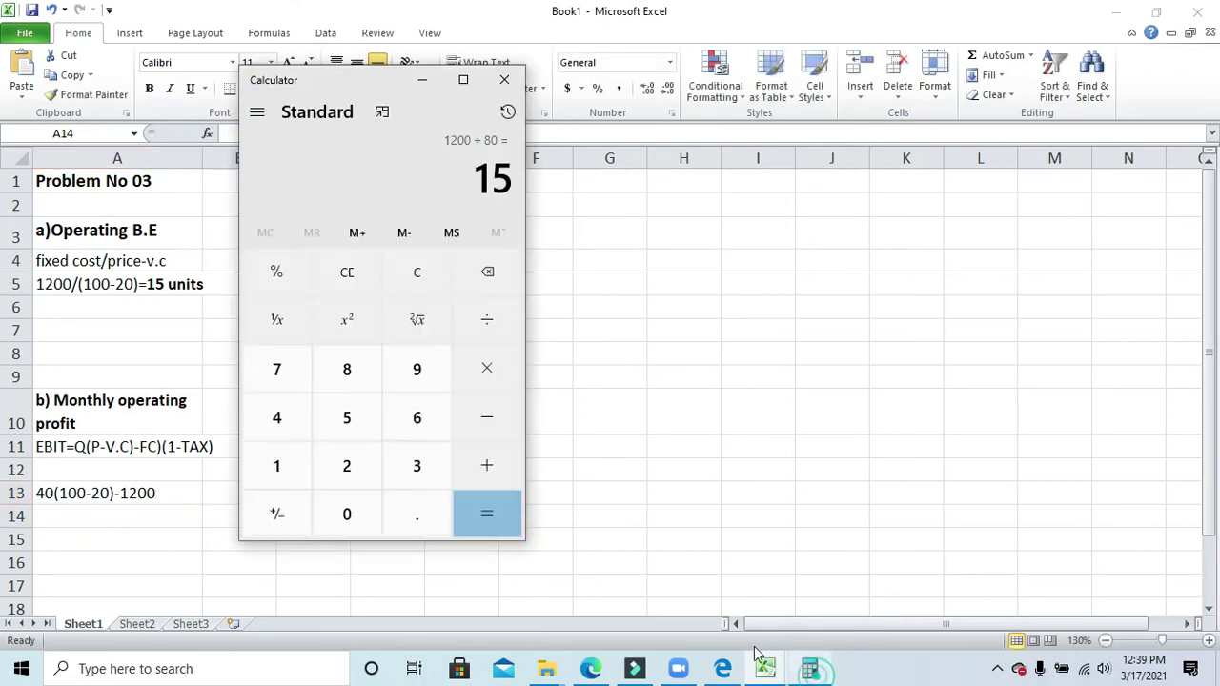
left_click(404, 270)
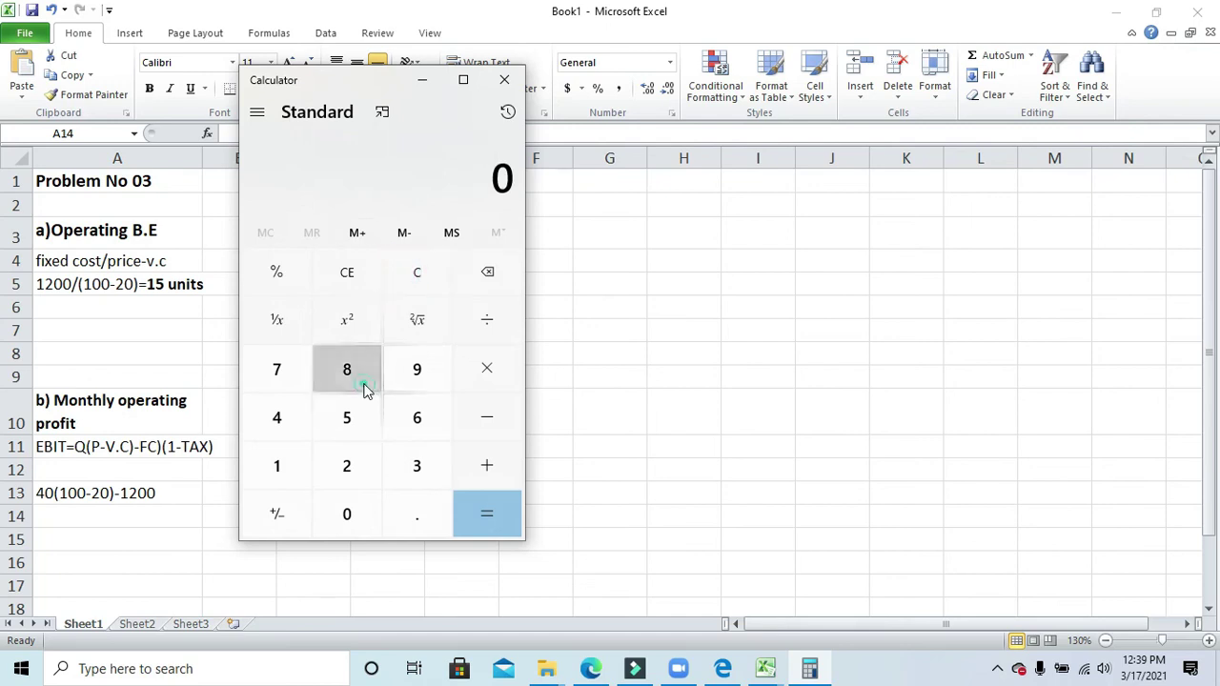
left_click(366, 389)
left_click(346, 520)
left_click(474, 376)
left_click(264, 428)
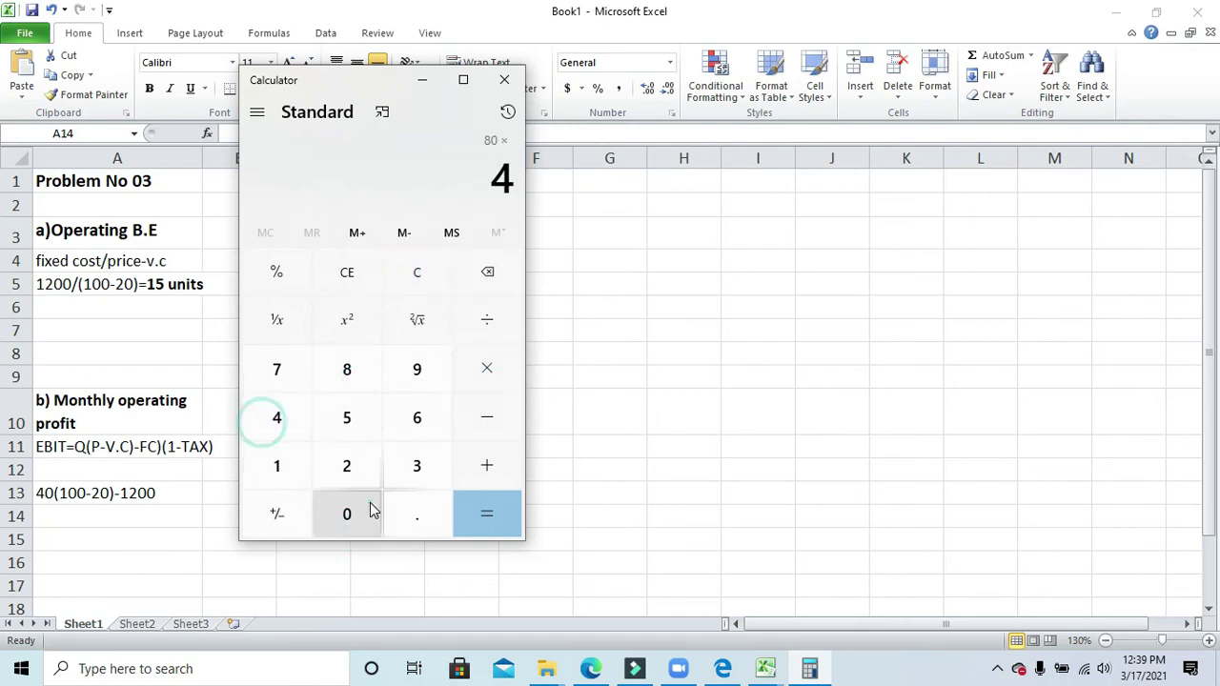
left_click(371, 512)
left_click(479, 512)
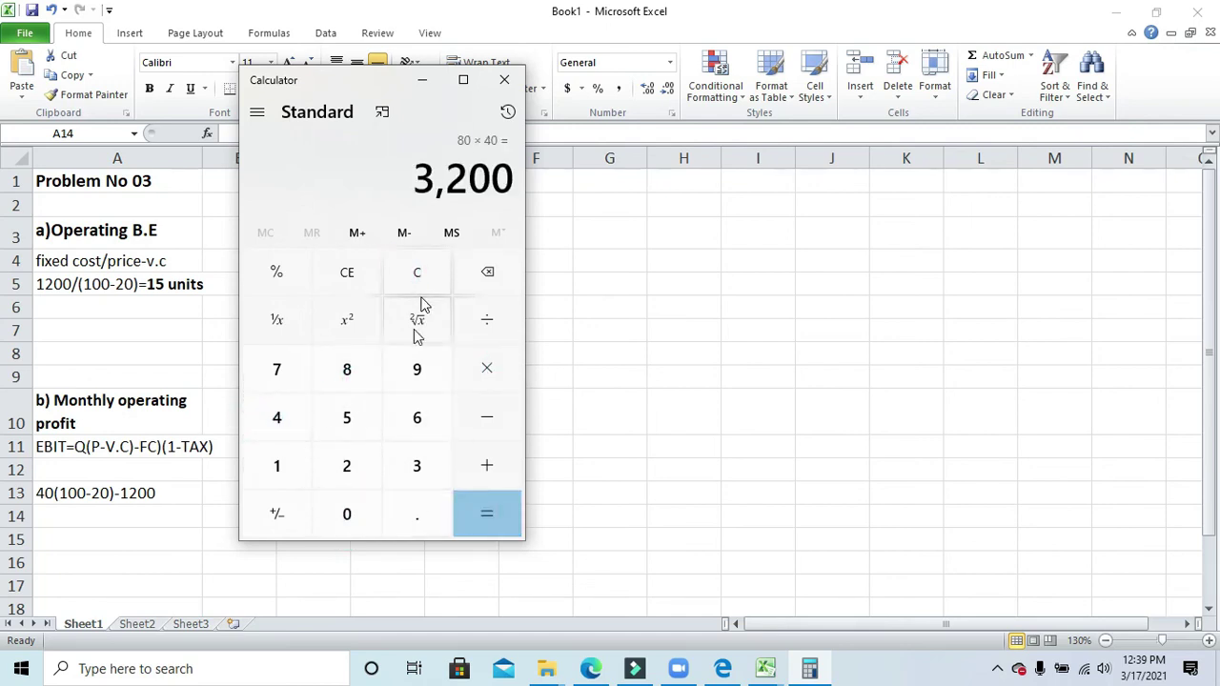
- Subtract the 1200 fixed cost from the product in Calculator
left_click(485, 418)
left_click(274, 467)
left_click(326, 467)
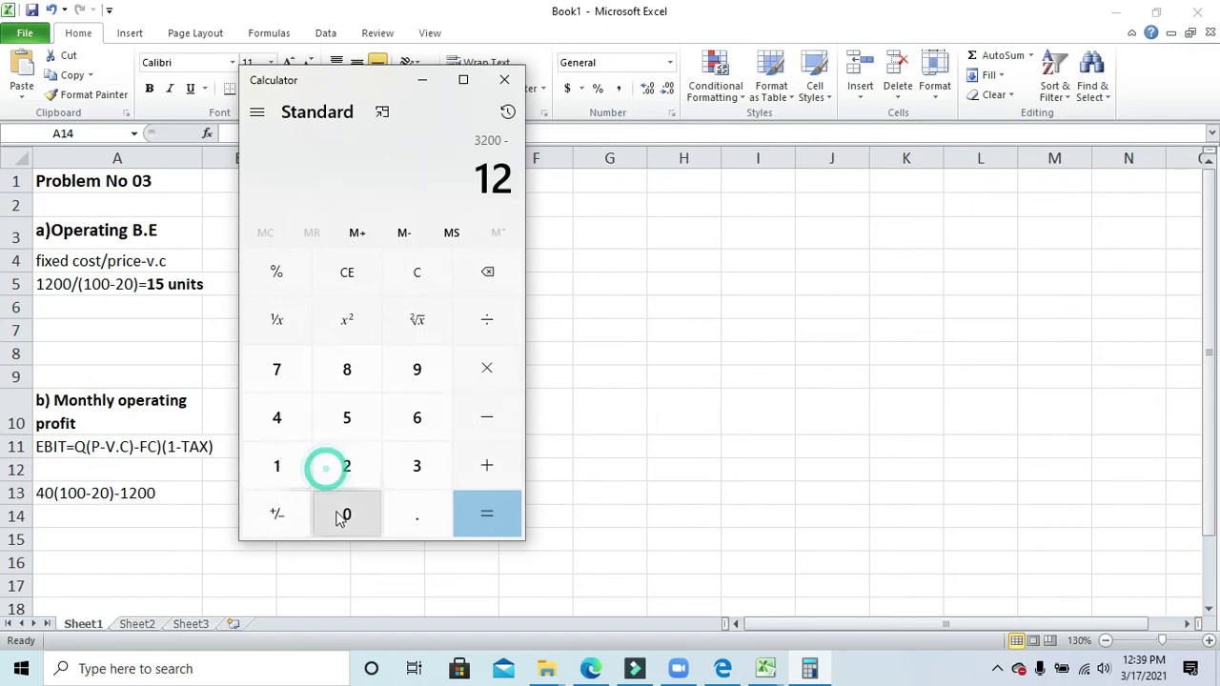
left_click(340, 515)
left_click(340, 516)
left_click(486, 512)
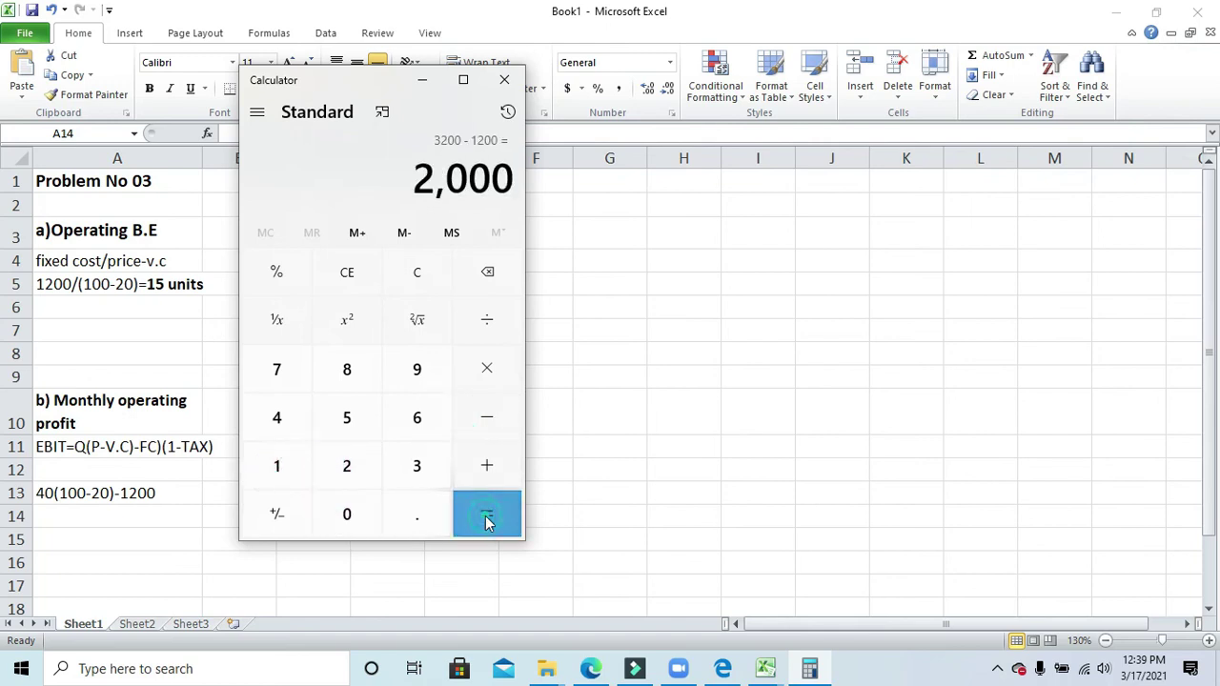
- Return to Excel, enter 2000 in cell A14 as the monthly profit and make it bold
left_click(155, 520)
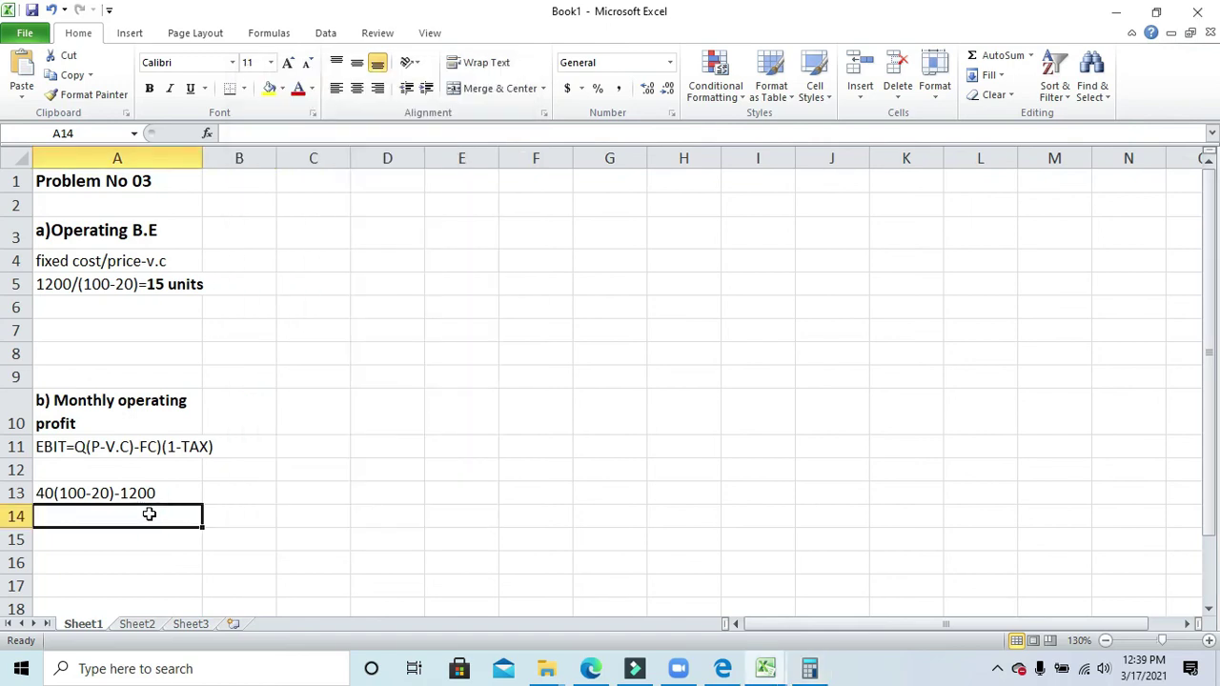
type("2000")
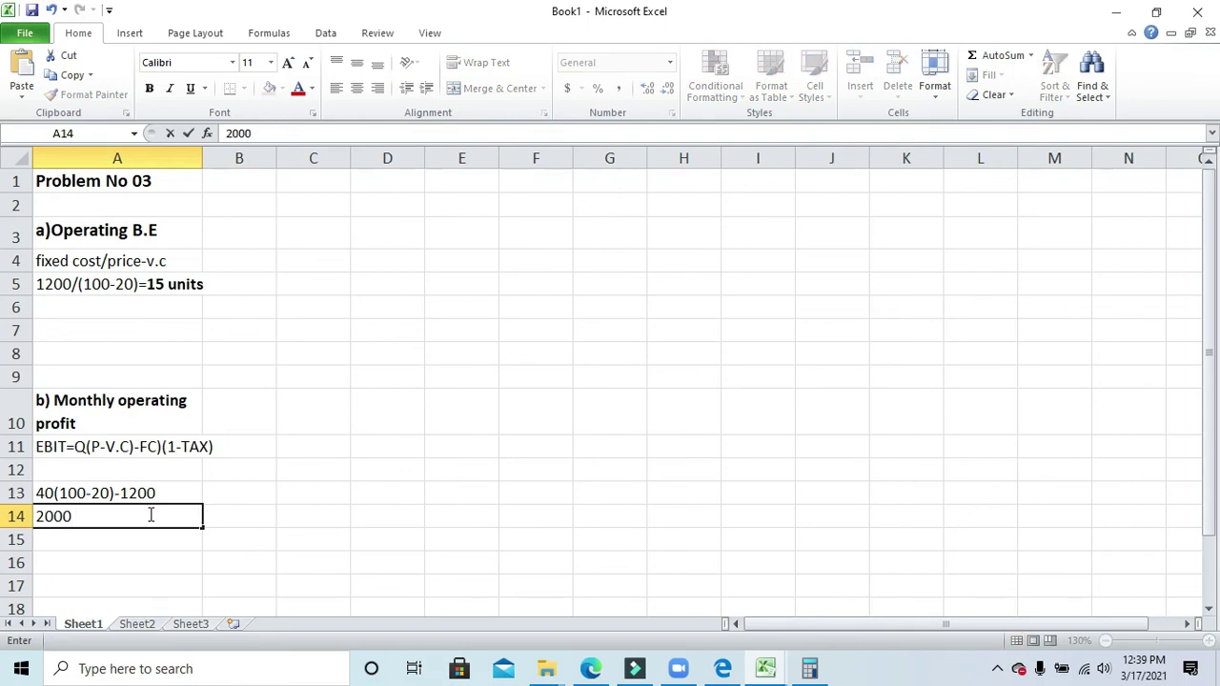
left_click(101, 539)
left_click(103, 518)
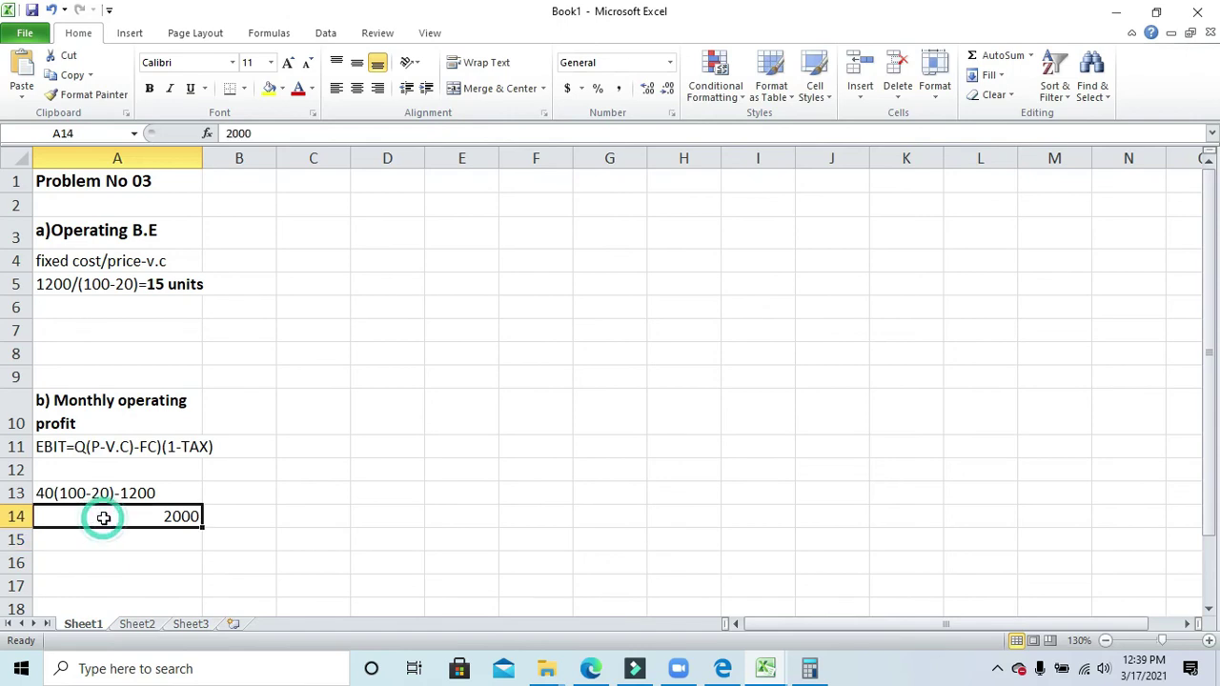
key("ctrl+b")
left_click(159, 535)
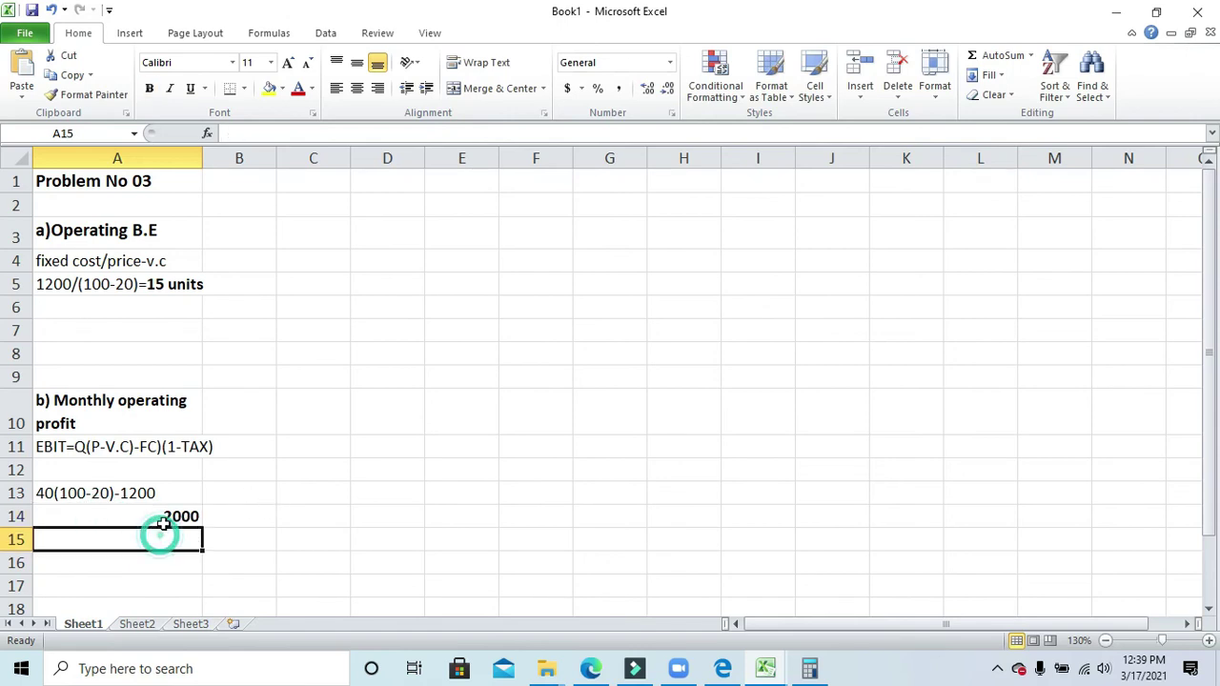
- Replace the word "units" in cell A5 with "Hourses" so the break-even result reads "15 Hourses"
left_click(196, 284)
left_click_drag(360, 134, 322, 133)
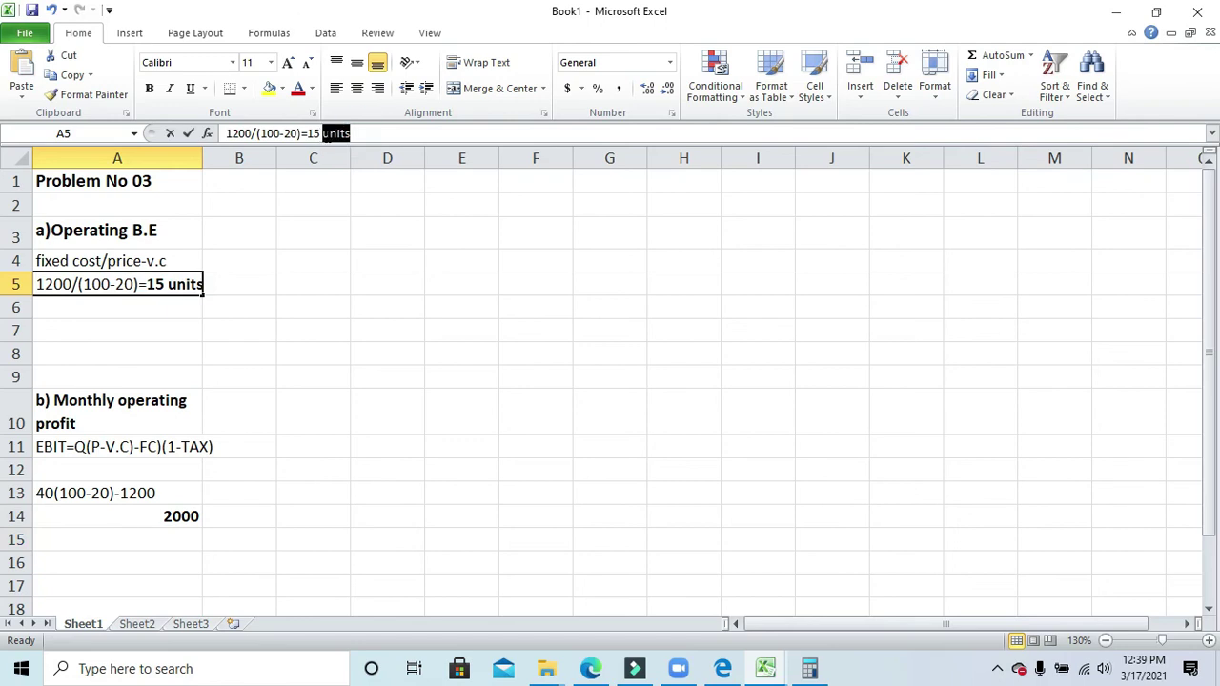
type("HOU")
key("BackSpace")
key("BackSpace")
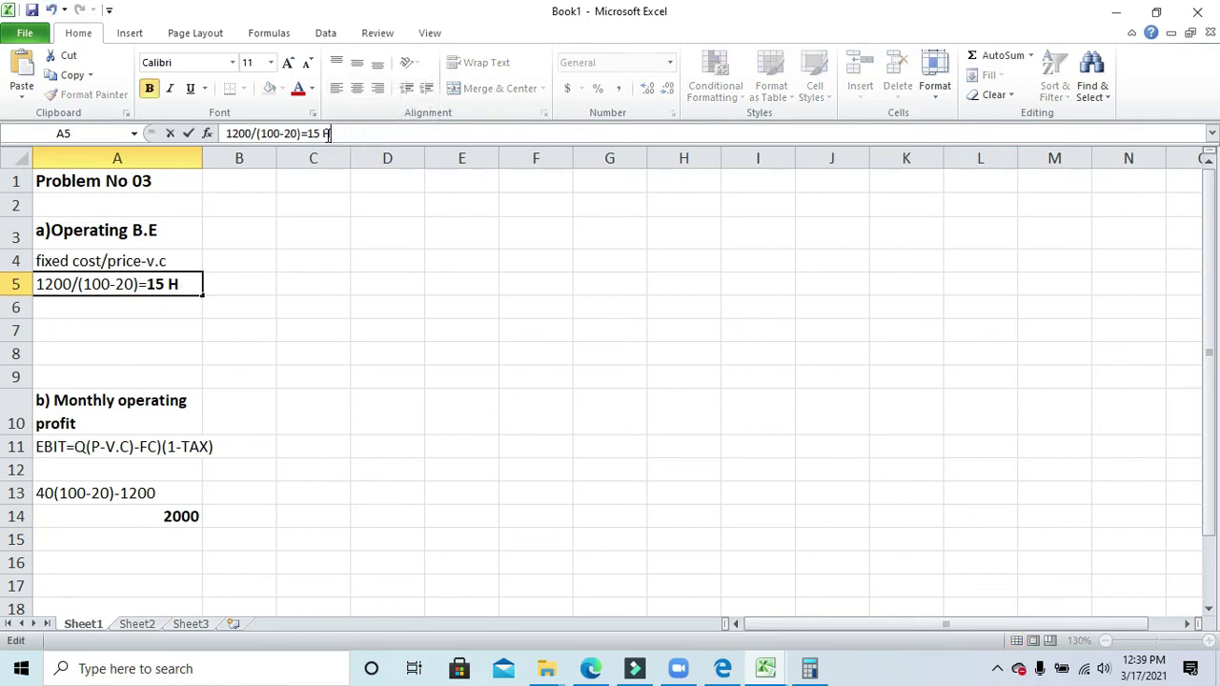
type("our")
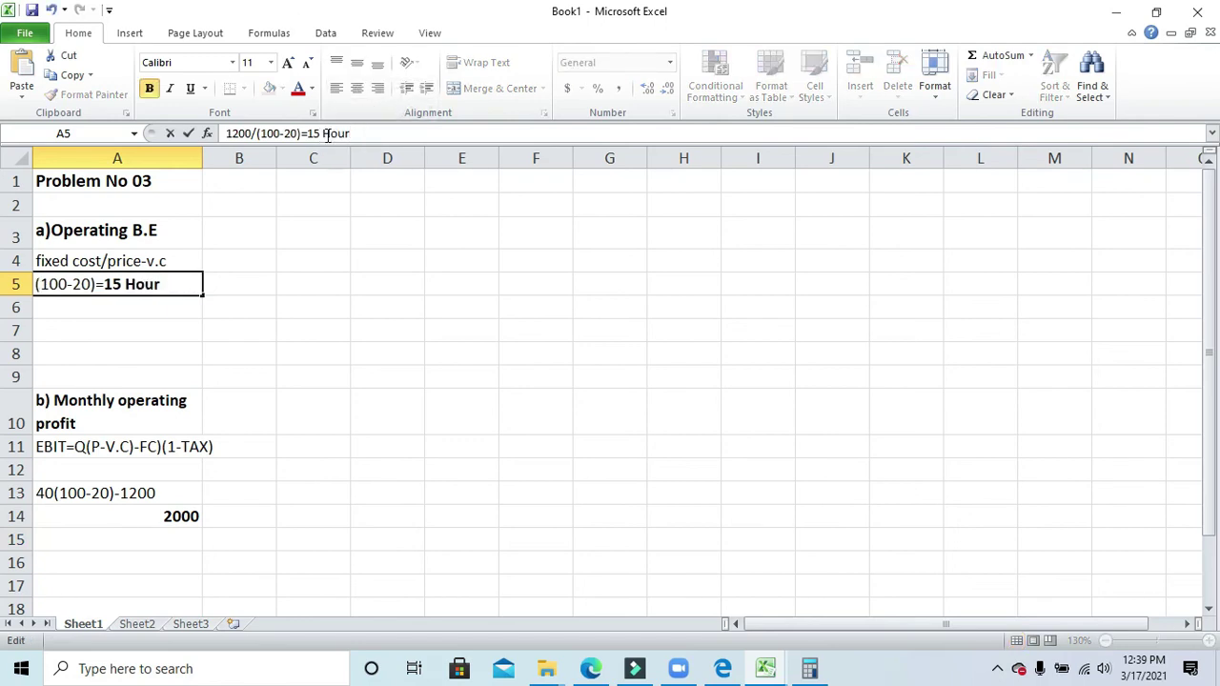
type("ses")
key("Return")
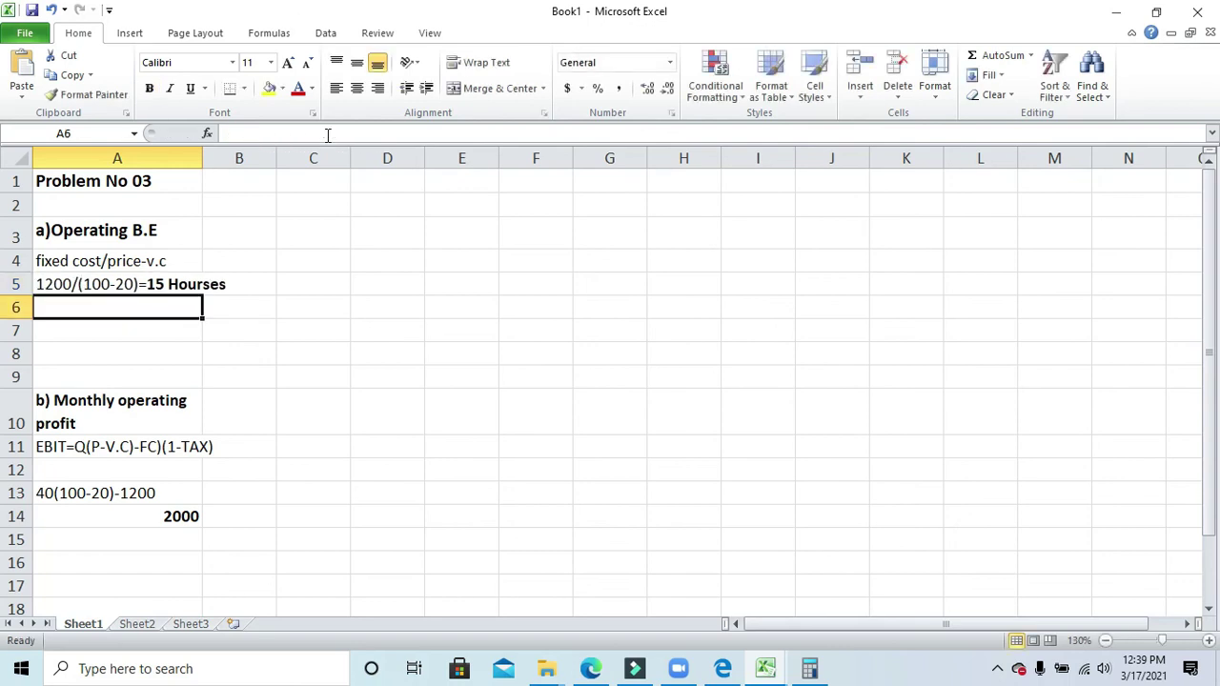
- Select the monthly operating profit result in cell A14
left_click(168, 515)
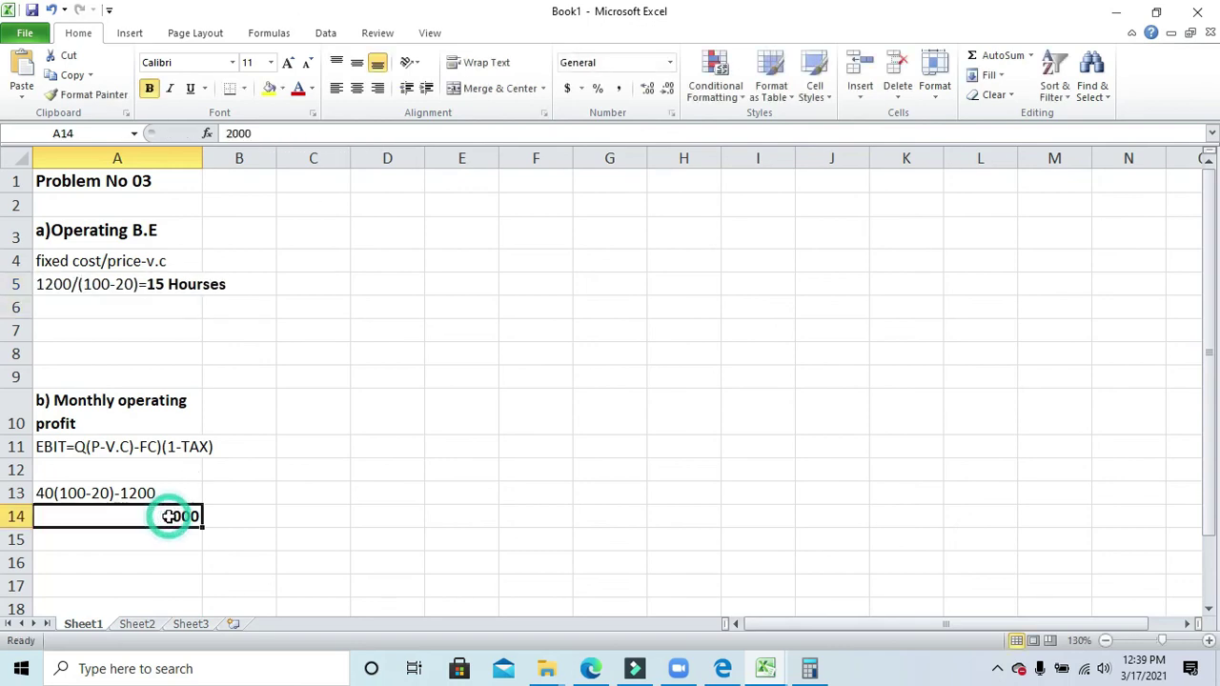